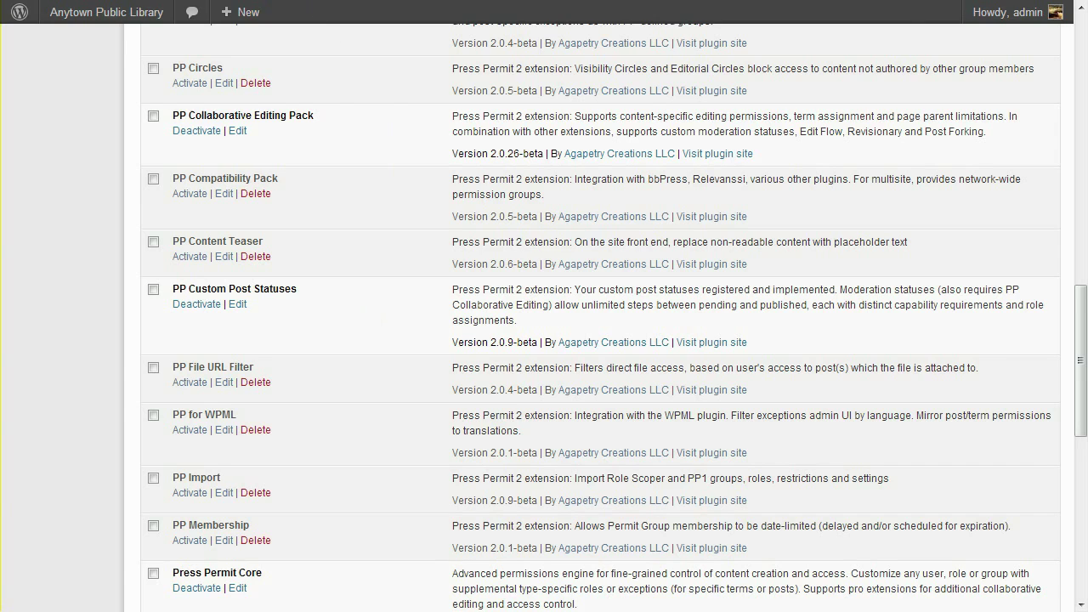
Show the administrator's All Local News list with its published, deferred and draft items.
{"action": "left_click", "coordinate": [314, 2]}
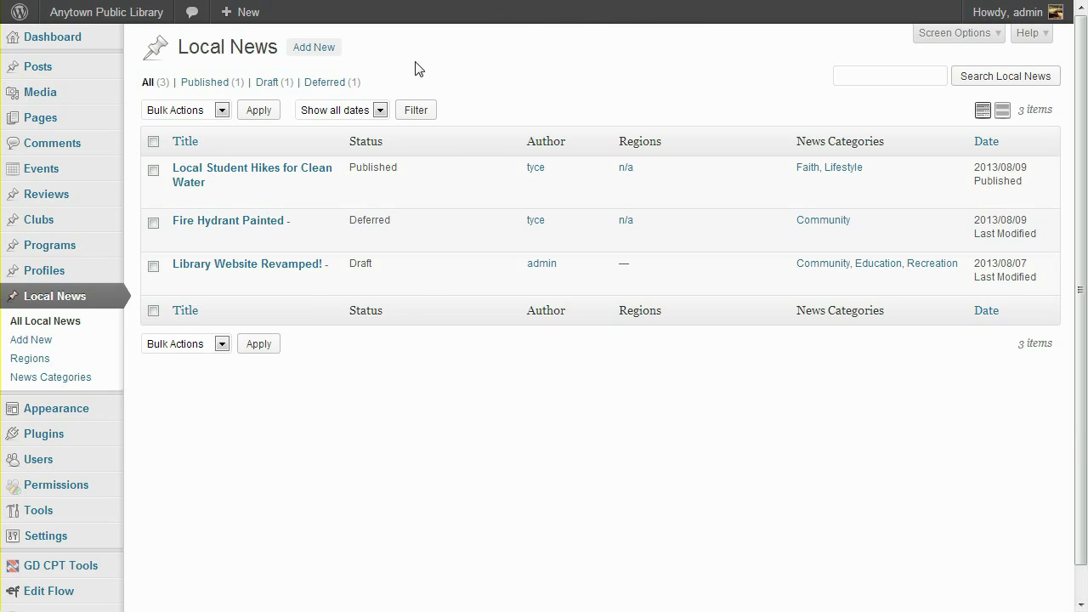
{"action": "mouse_move", "coordinate": [476, 165]}
Log out of admin, sign in as the contributor, and view their empty Local News list.
{"action": "mouse_move", "coordinate": [1011, 12]}
{"action": "left_click", "coordinate": [946, 102]}
{"action": "left_click", "coordinate": [586, 269]}
{"action": "type", "text": "tyce"}
{"action": "key", "text": "Tab"}
{"action": "key", "text": "Return"}
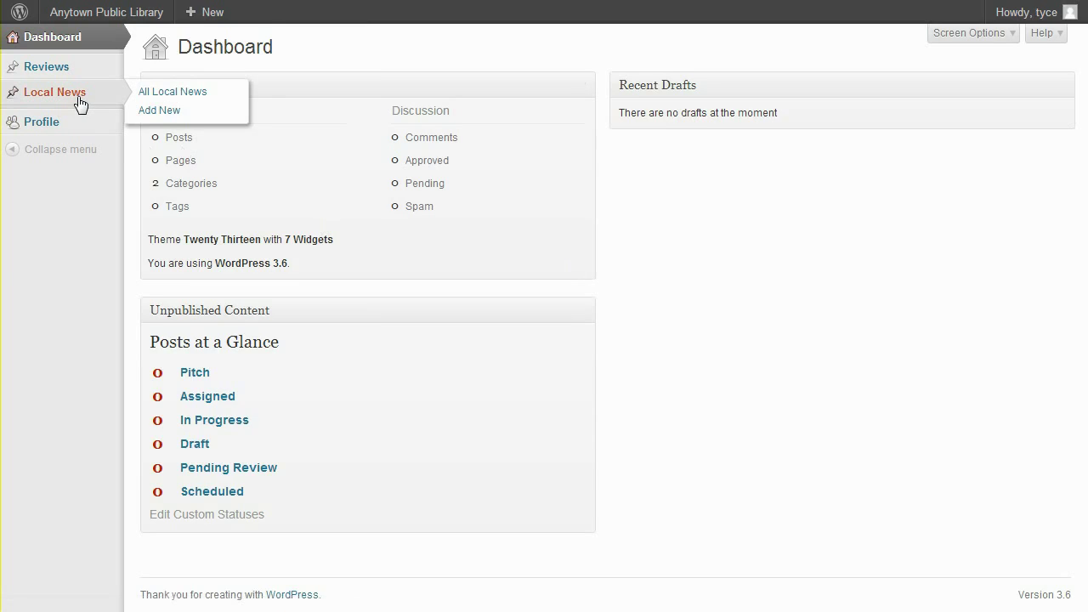
{"action": "left_click", "coordinate": [79, 103]}
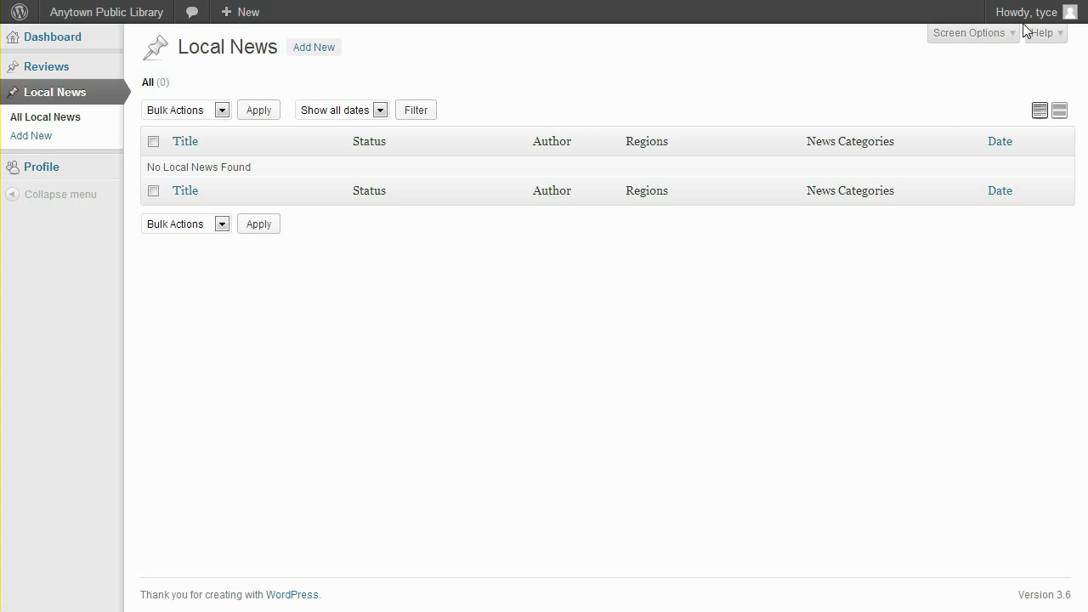
Log out of the contributor account and sign back in as admin.
{"action": "mouse_move", "coordinate": [1020, 12]}
{"action": "left_click", "coordinate": [949, 100]}
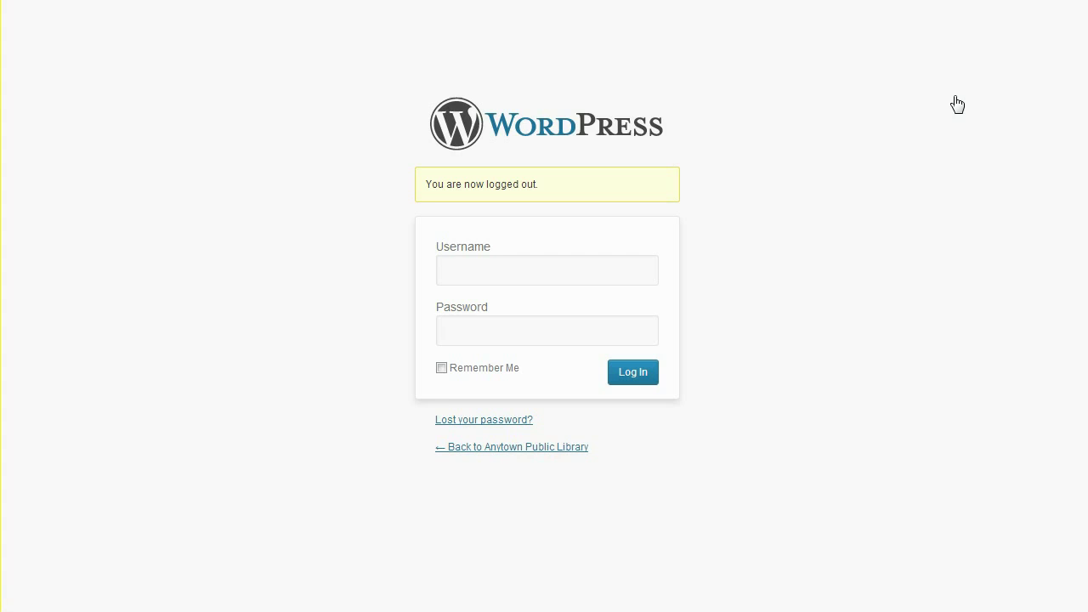
{"action": "left_click", "coordinate": [642, 265]}
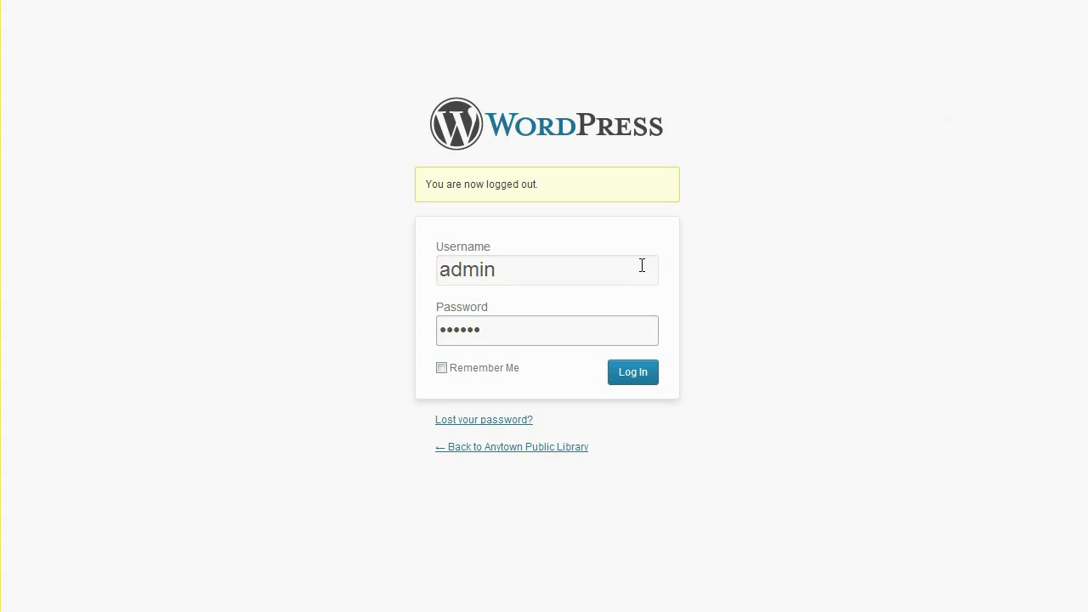
{"action": "type", "text": "admin"}
{"action": "key", "text": "Tab"}
{"action": "key", "text": "Return"}
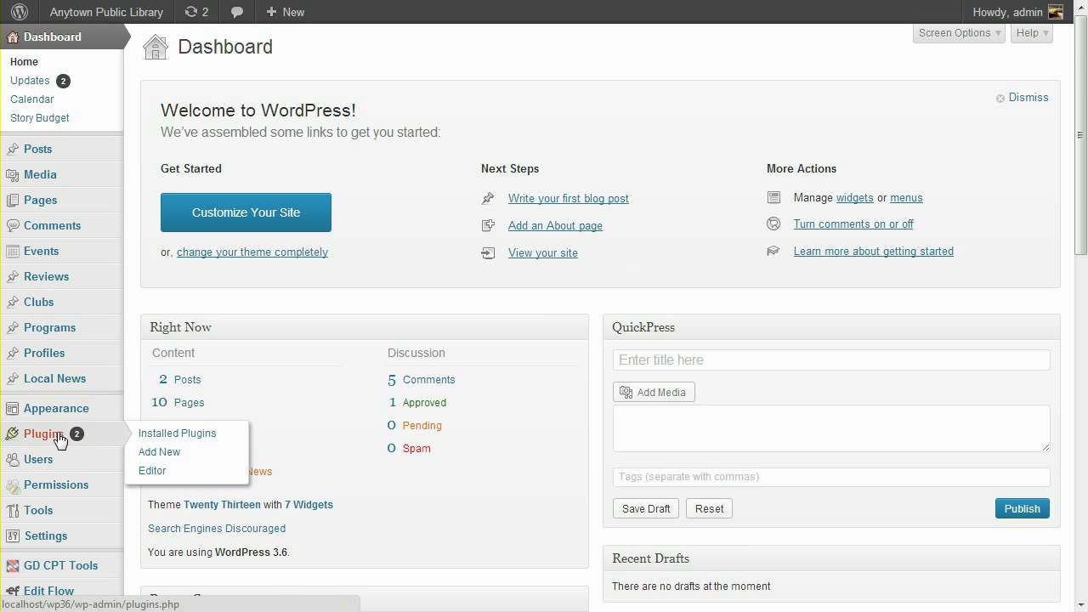
Activate the Revisionary plugin from the Installed Plugins list.
{"action": "left_click", "coordinate": [57, 436]}
{"action": "scroll", "coordinate": [331, 445], "scroll_direction": "down", "scroll_amount": 10}
{"action": "scroll", "coordinate": [331, 444], "scroll_direction": "down", "scroll_amount": 3}
{"action": "scroll", "coordinate": [331, 445], "scroll_direction": "down", "scroll_amount": 3}
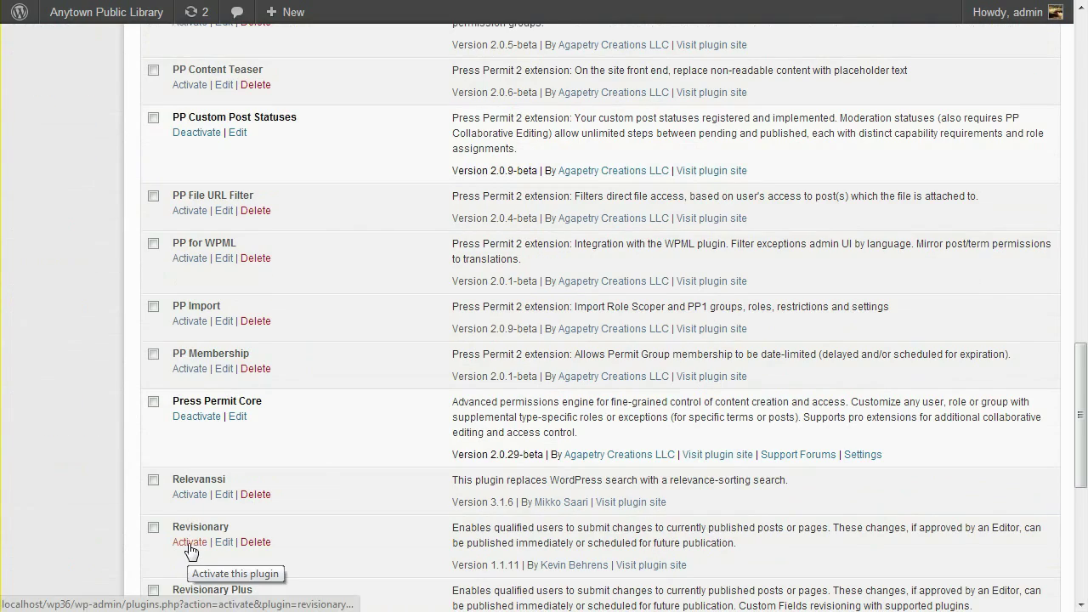
{"action": "left_click", "coordinate": [190, 543]}
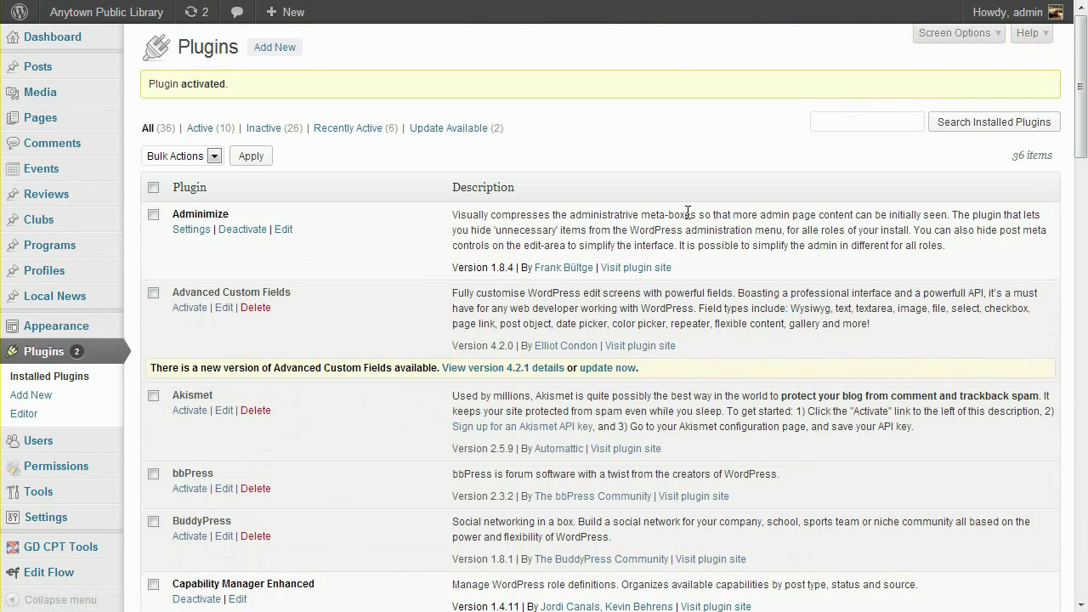
Log out of admin, sign in as the contributor, and open their Local News list.
{"action": "mouse_move", "coordinate": [1003, 17]}
{"action": "left_click", "coordinate": [959, 95]}
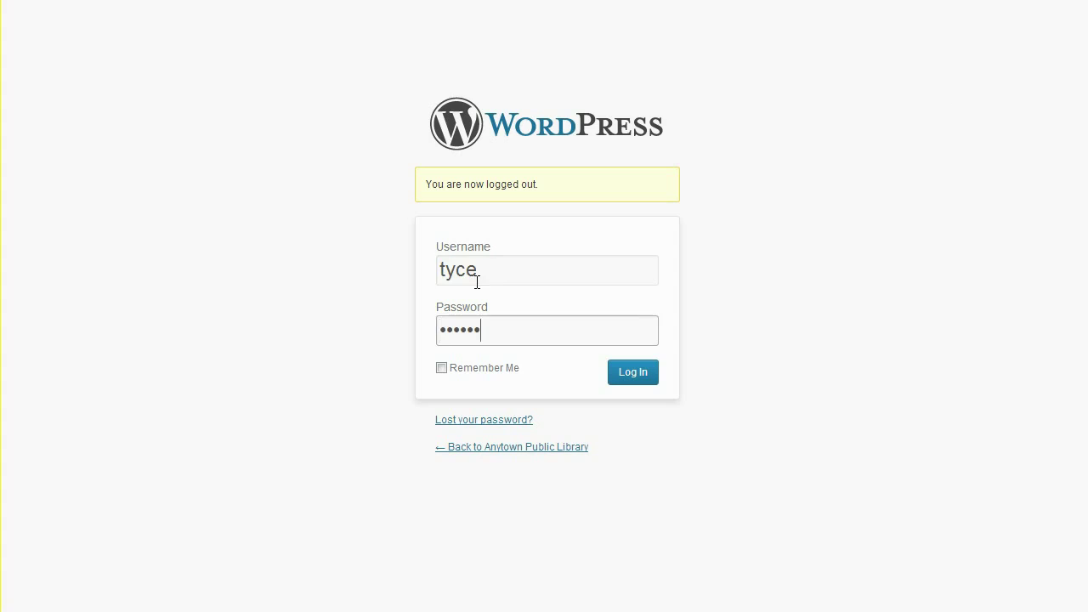
{"action": "key", "text": "Return"}
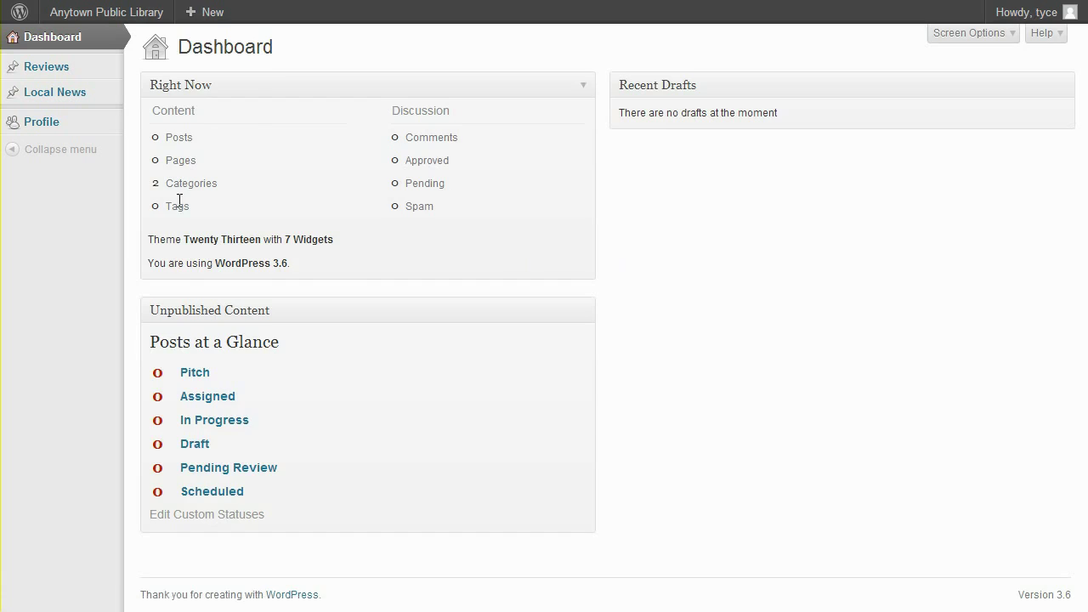
{"action": "left_click", "coordinate": [71, 100]}
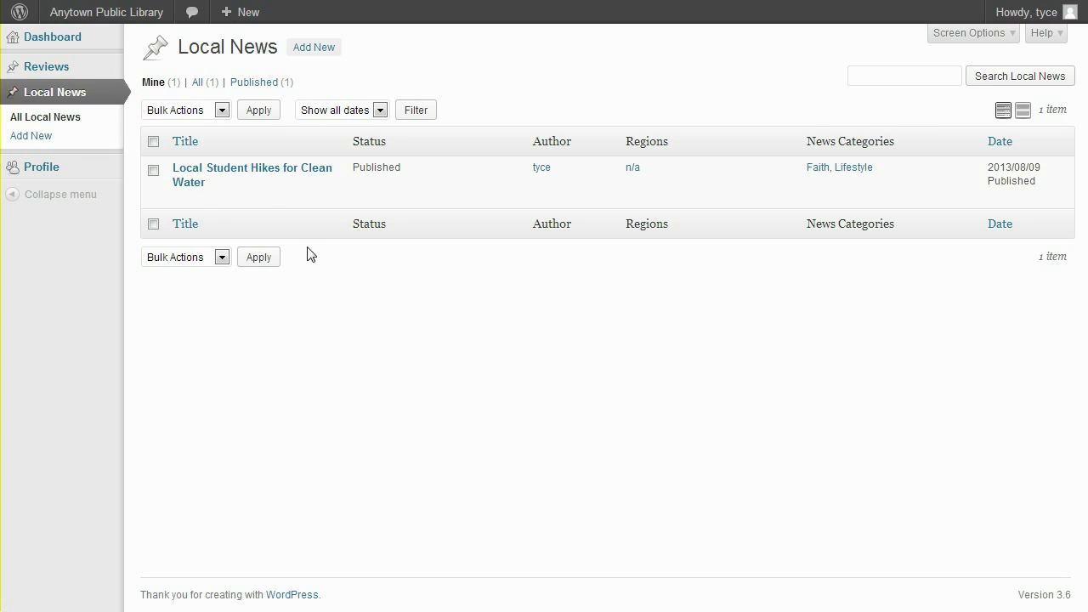
Open 'Local Student Hikes for Clean Water' and capitalise the name to 'Where There's a Will There's a Well'.
{"action": "left_click", "coordinate": [213, 179]}
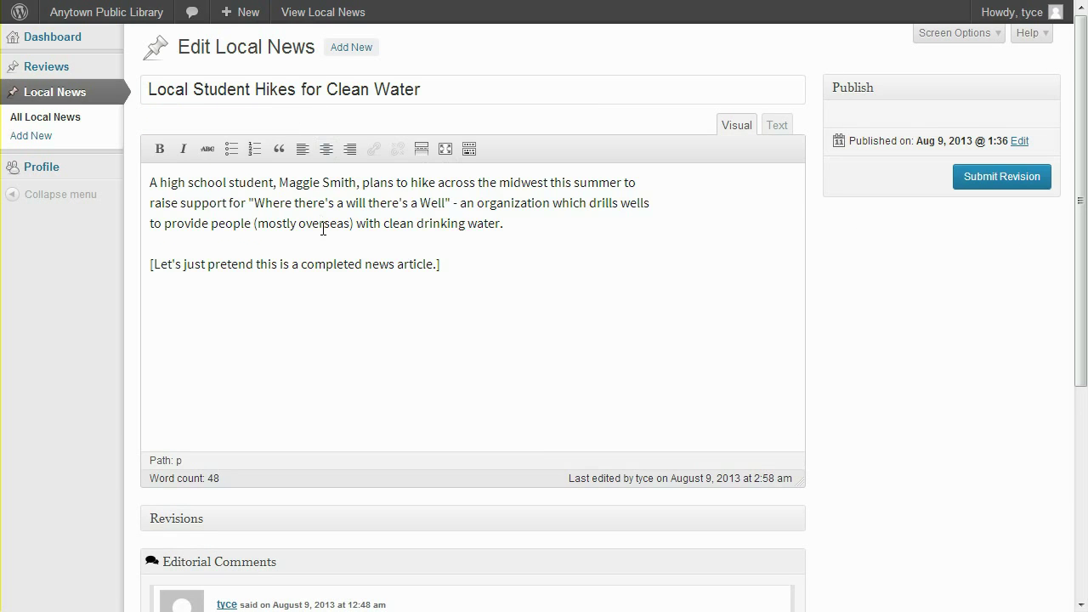
{"action": "left_click", "coordinate": [298, 203]}
{"action": "key", "text": "BackSpace"}
{"action": "type", "text": "T"}
{"action": "key", "text": "Right"}
{"action": "key", "text": "Right"}
{"action": "key", "text": "Right"}
{"action": "key", "text": "Right"}
{"action": "key", "text": "Right"}
{"action": "key", "text": "Right"}
{"action": "key", "text": "Right"}
{"action": "key", "text": "Right"}
{"action": "key", "text": "Right"}
{"action": "key", "text": "Right"}
{"action": "key", "text": "Right"}
{"action": "key", "text": "Left"}
{"action": "key", "text": "BackSpace"}
{"action": "type", "text": "W"}
{"action": "key", "text": "Right"}
{"action": "key", "text": "Right"}
{"action": "key", "text": "Right"}
{"action": "key", "text": "Right"}
{"action": "key", "text": "Right"}
{"action": "key", "text": "BackSpace"}
{"action": "type", "text": "T"}
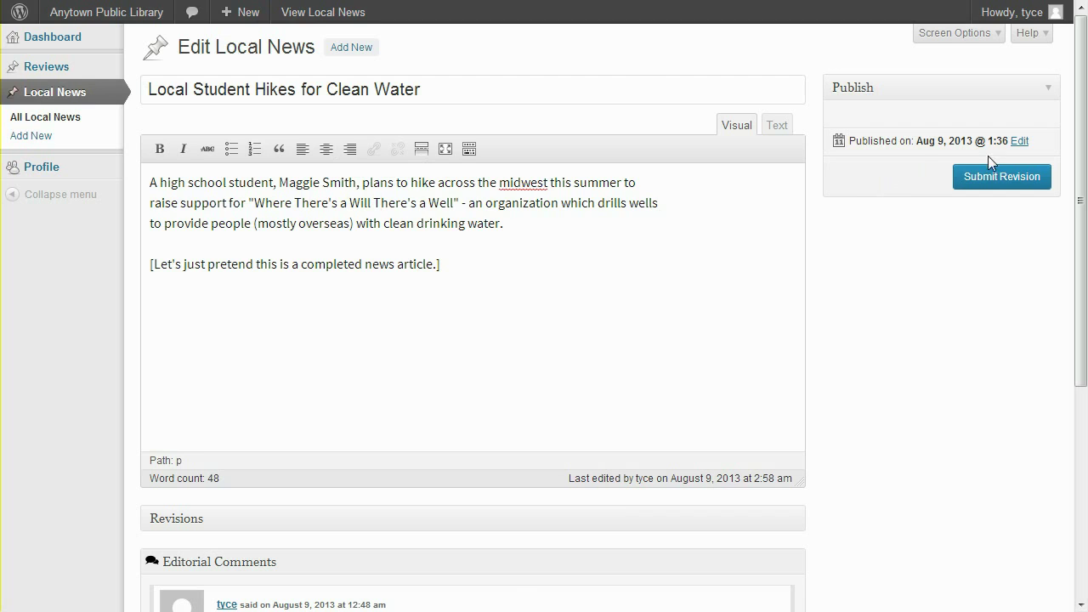
Leave the publish date unchanged and submit the edit as a revision.
{"action": "left_click", "coordinate": [1019, 141]}
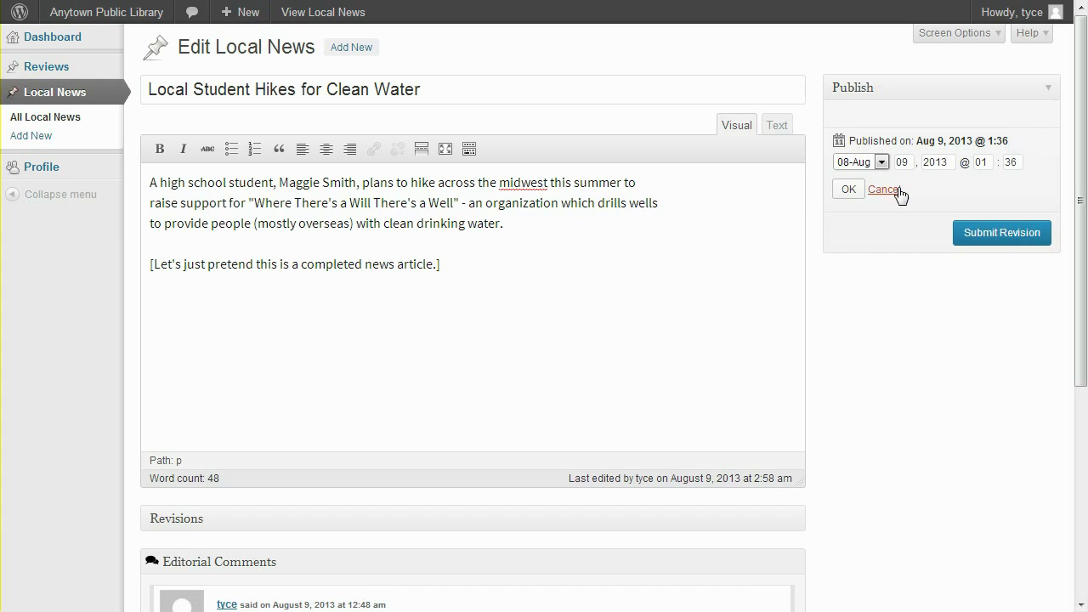
{"action": "left_click", "coordinate": [896, 189]}
{"action": "left_click", "coordinate": [1001, 177]}
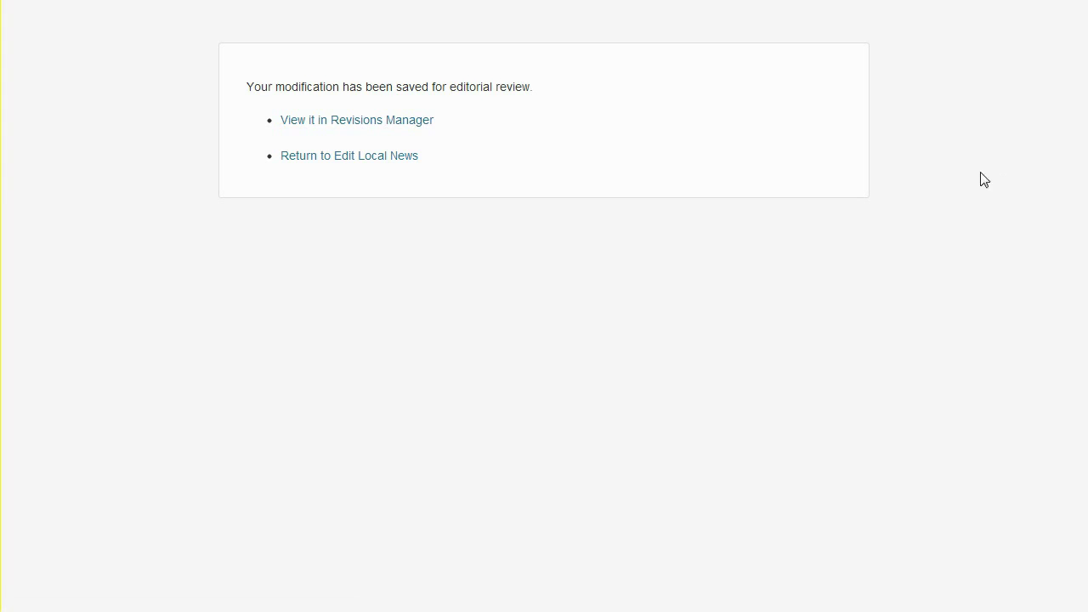
Go back to Local News to see the article's Pending revision listed.
{"action": "left_click", "coordinate": [381, 162]}
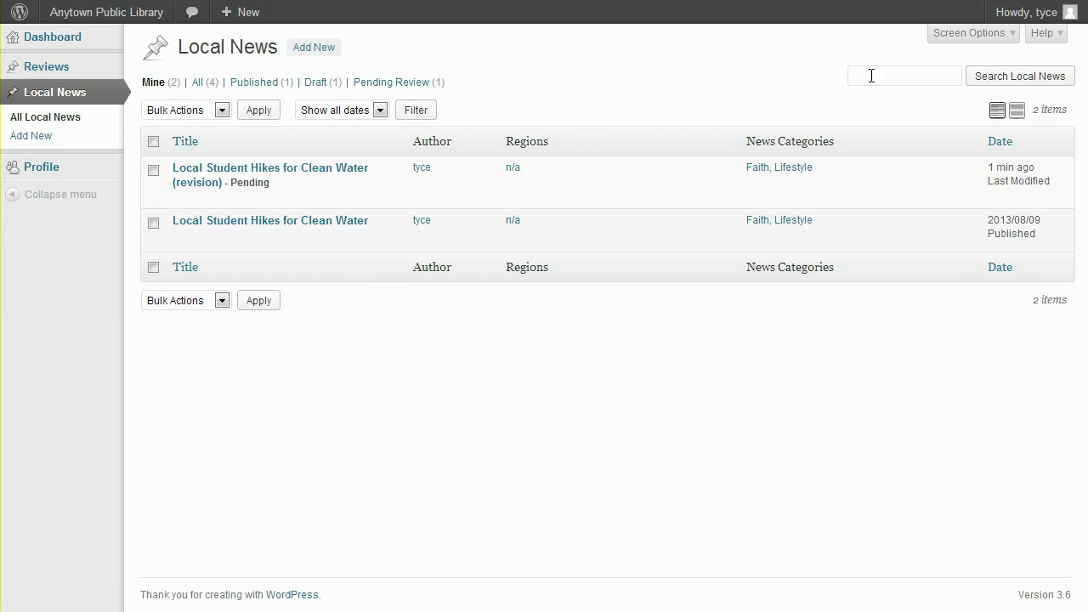
Log out of the contributor account and sign in as the editor.
{"action": "mouse_move", "coordinate": [1032, 12]}
{"action": "left_click", "coordinate": [968, 101]}
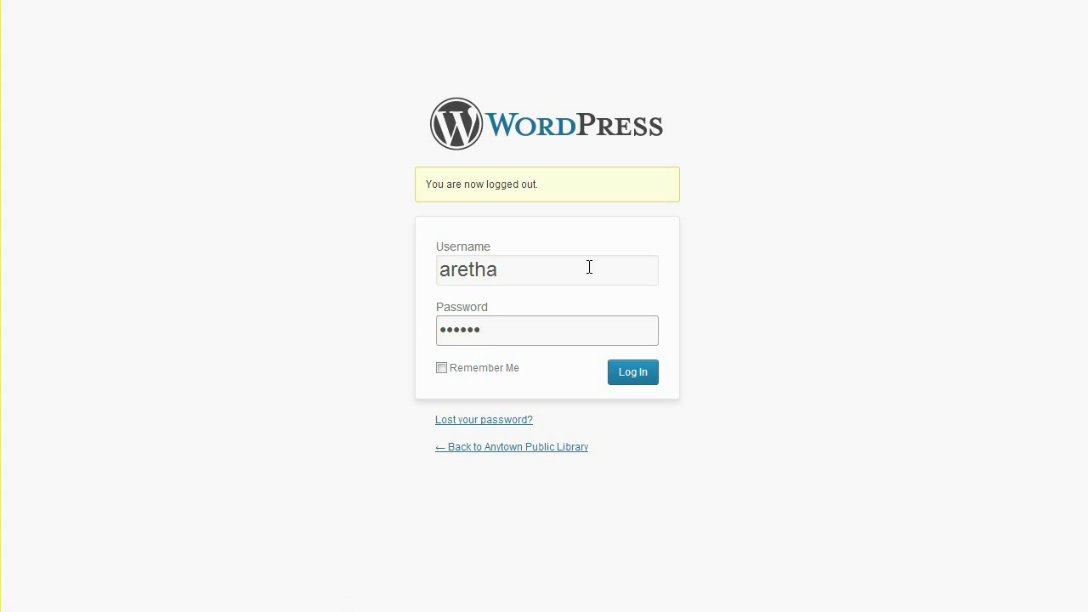
{"action": "key", "text": "Return"}
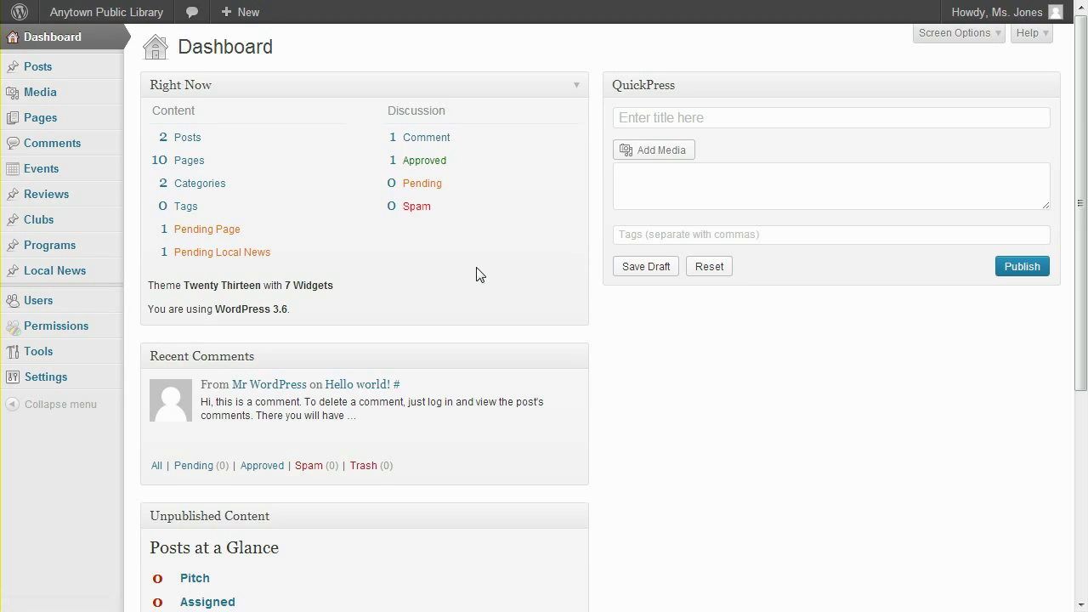
Open the pending revision of 'Local Student Hikes for Clean Water' and publish it now.
{"action": "left_click", "coordinate": [254, 253]}
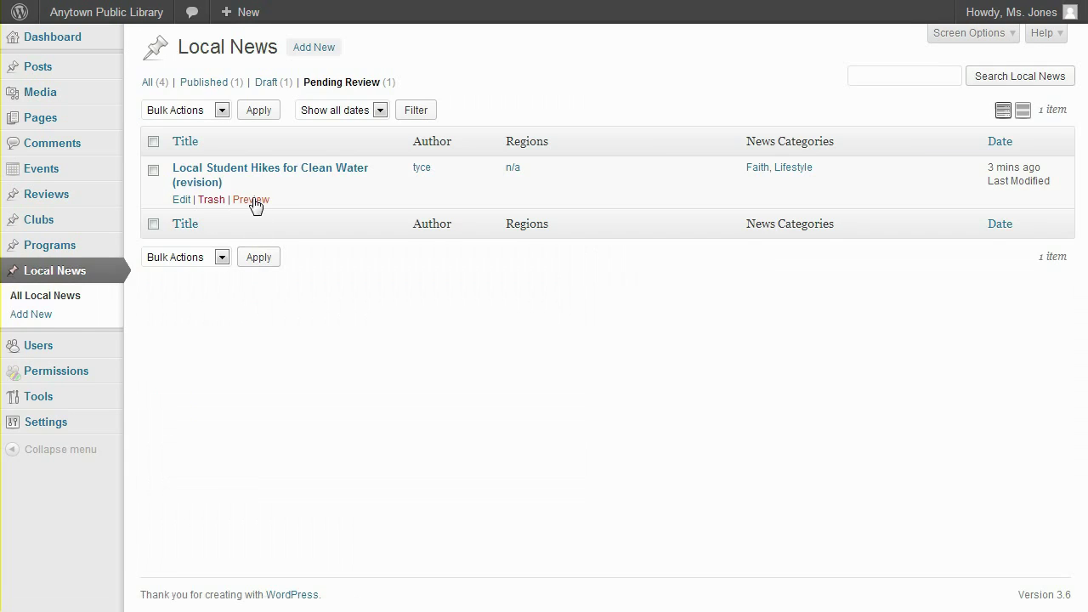
{"action": "left_click", "coordinate": [256, 175]}
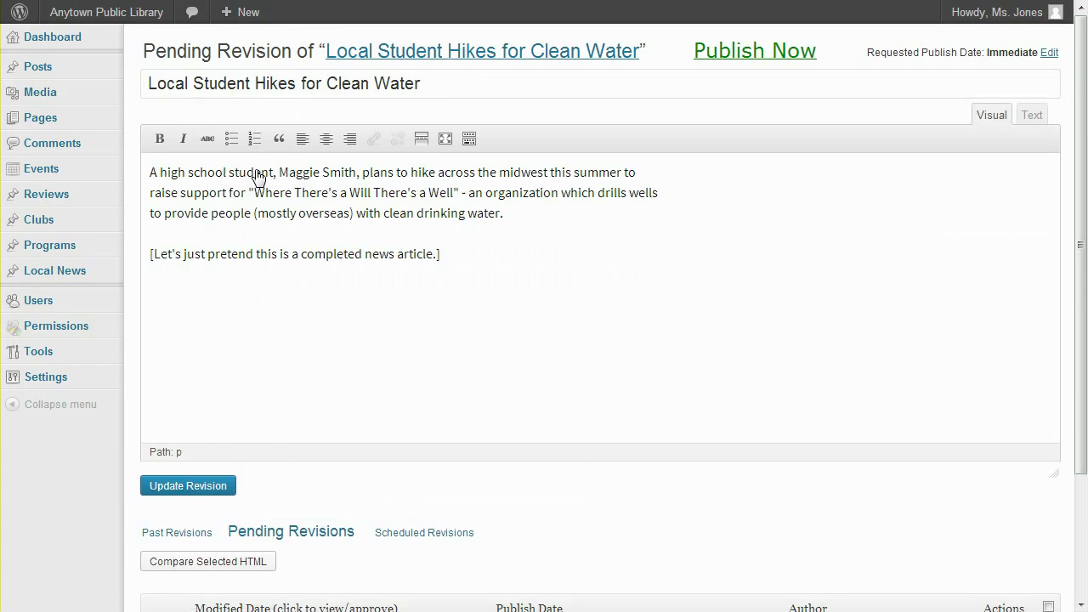
{"action": "scroll", "coordinate": [255, 174], "scroll_direction": "down", "scroll_amount": 2}
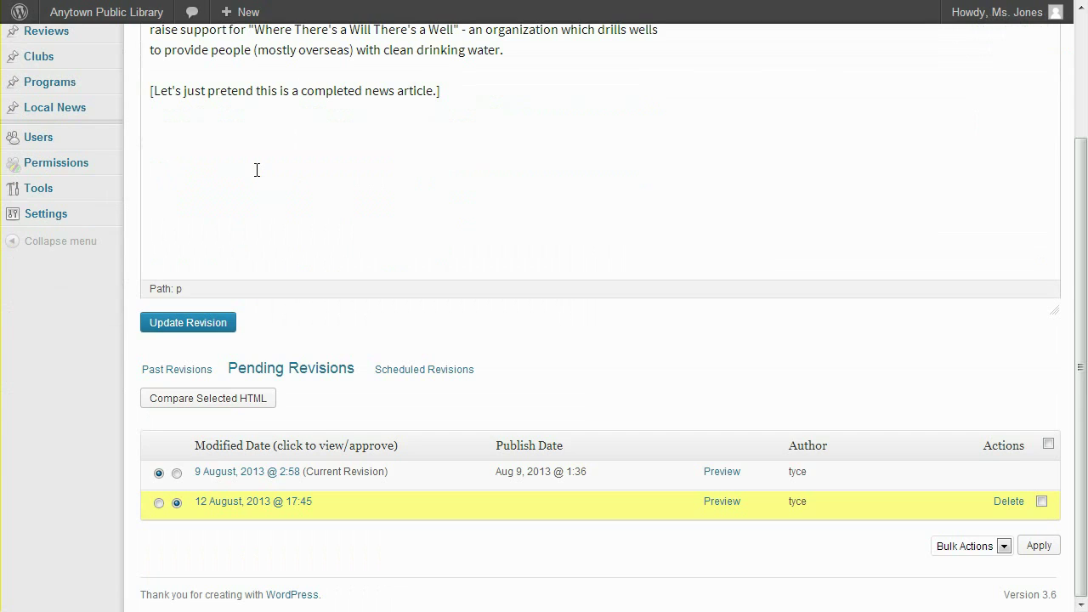
{"action": "scroll", "coordinate": [256, 170], "scroll_direction": "up", "scroll_amount": 2}
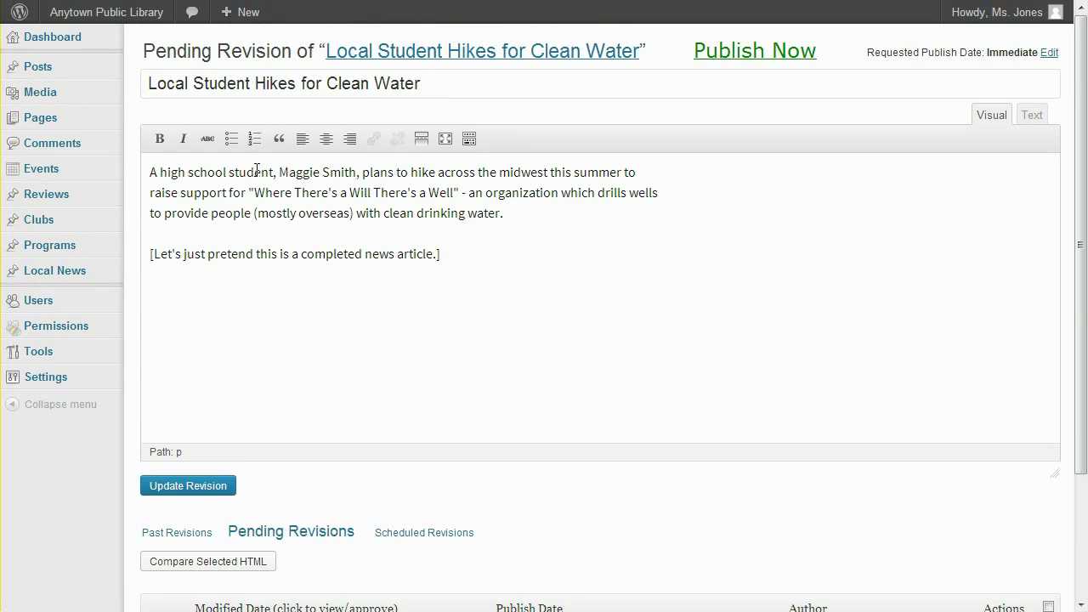
{"action": "left_click", "coordinate": [1051, 52]}
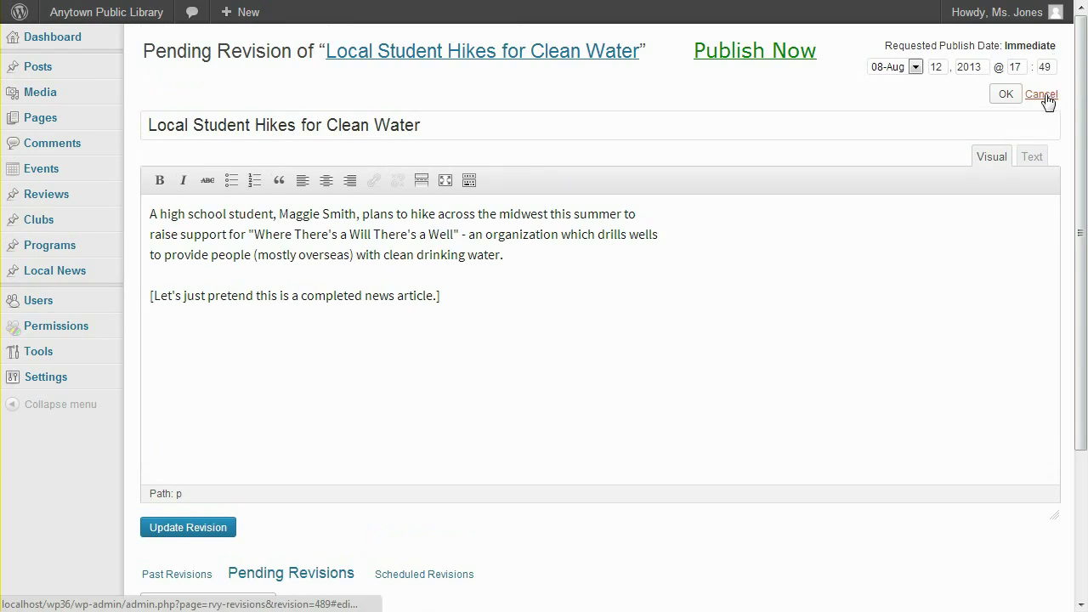
{"action": "left_click", "coordinate": [1041, 96]}
{"action": "left_click", "coordinate": [688, 219]}
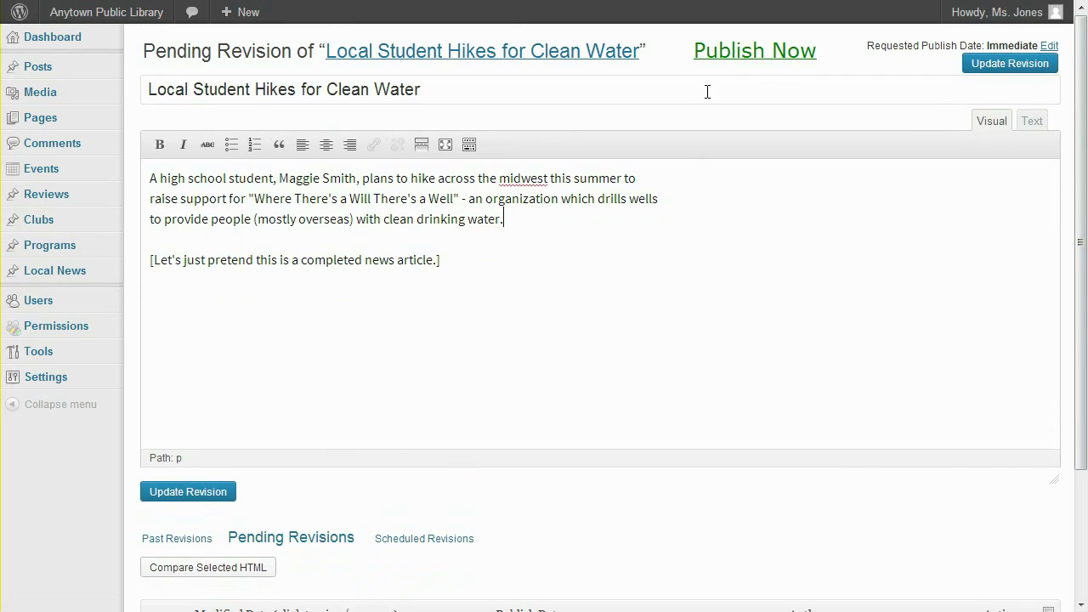
{"action": "left_click", "coordinate": [753, 53]}
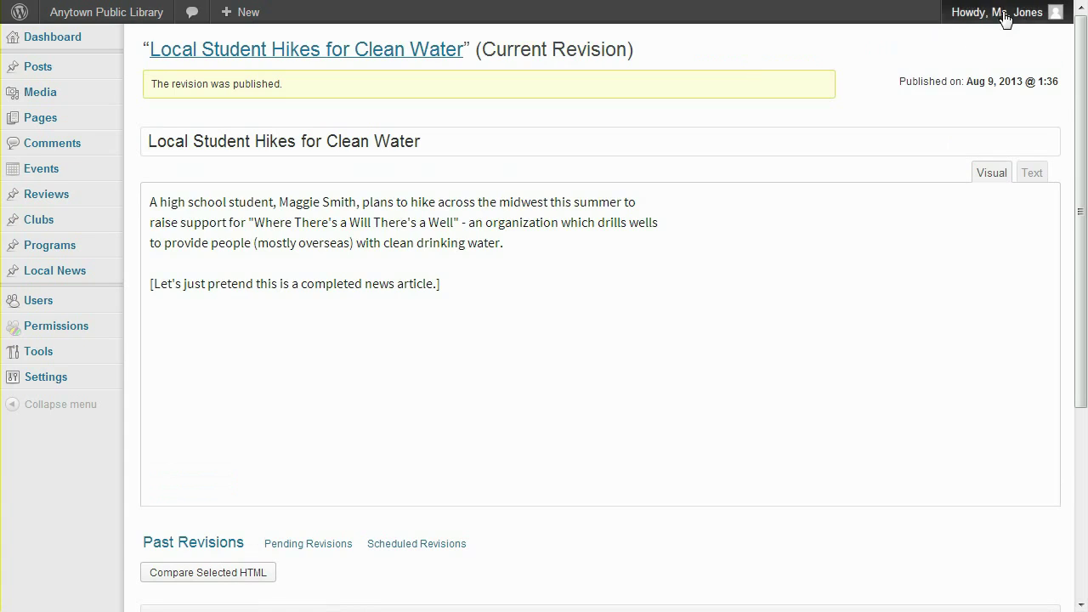
Log out of the contributor account and sign in as the site administrator.
{"action": "mouse_move", "coordinate": [941, 17]}
{"action": "left_click", "coordinate": [950, 117]}
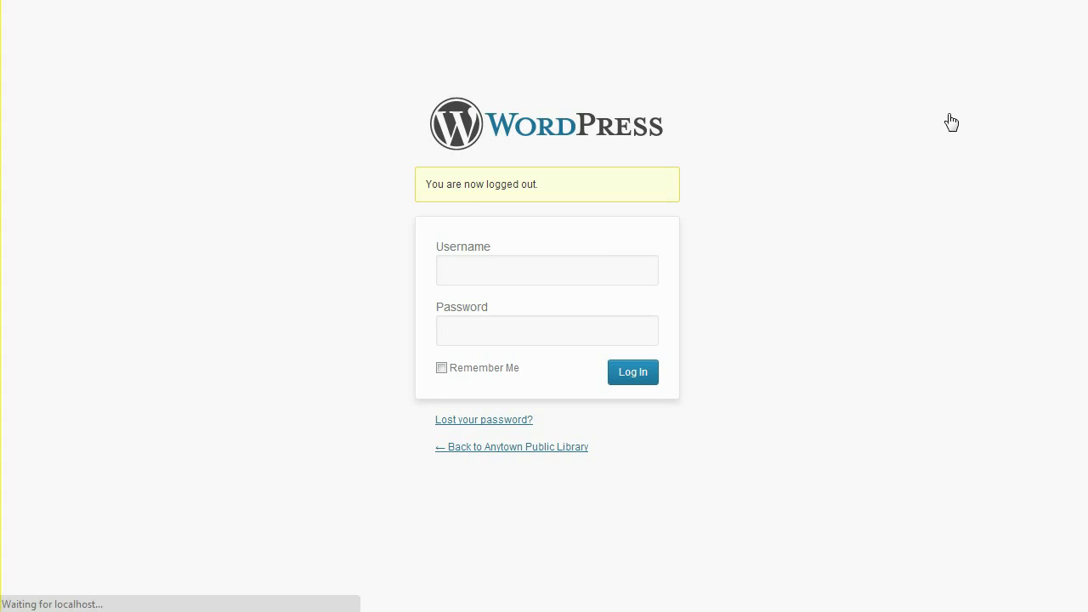
{"action": "key", "text": "Return"}
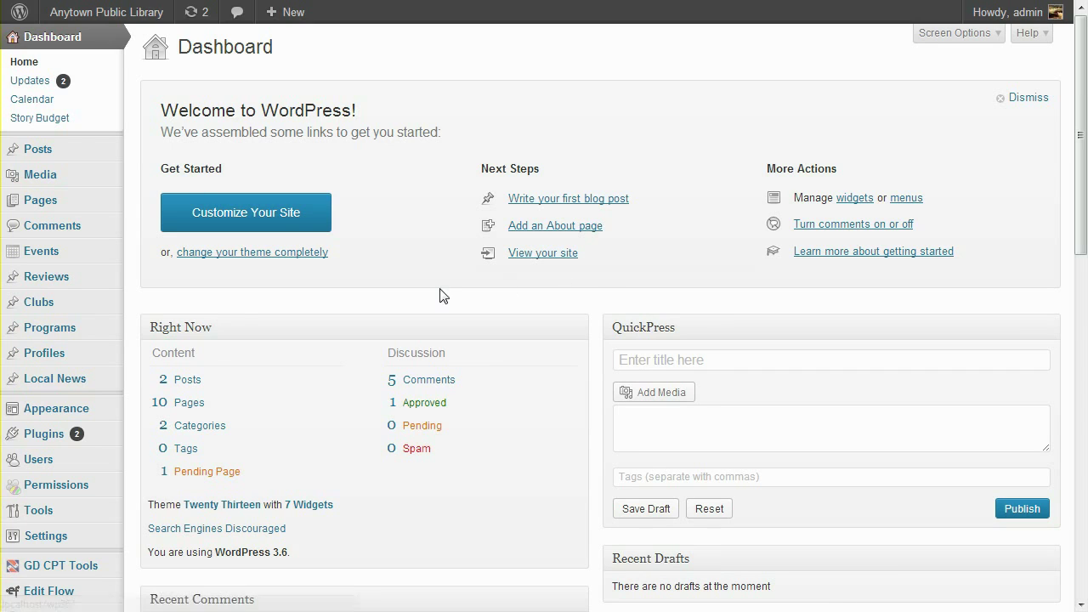
Check the Role choices on the Add New User form, then open Permissions > Groups.
{"action": "mouse_move", "coordinate": [81, 459]}
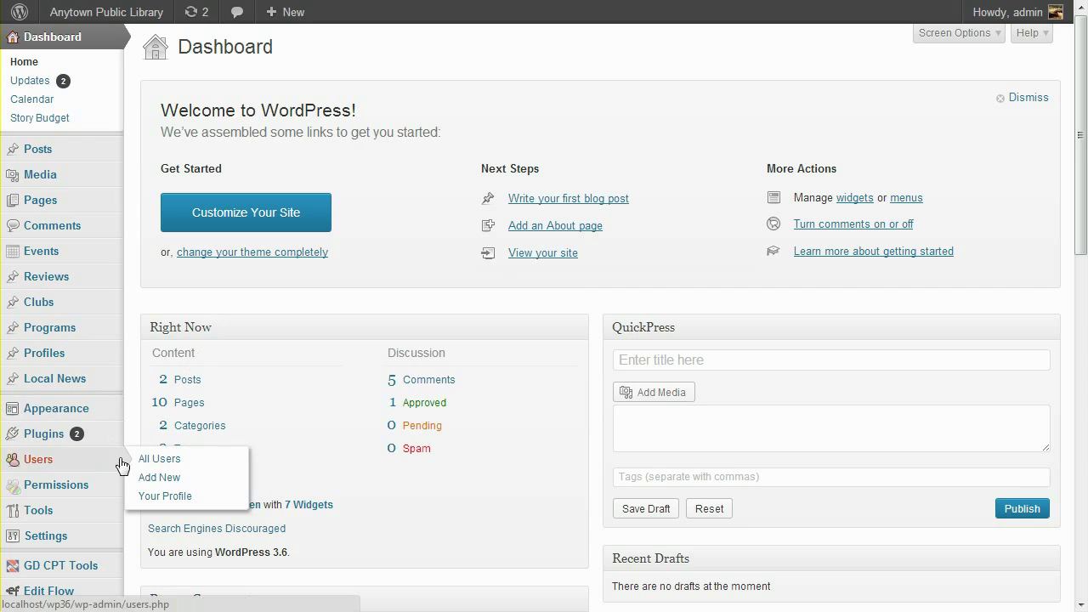
{"action": "left_click", "coordinate": [164, 478]}
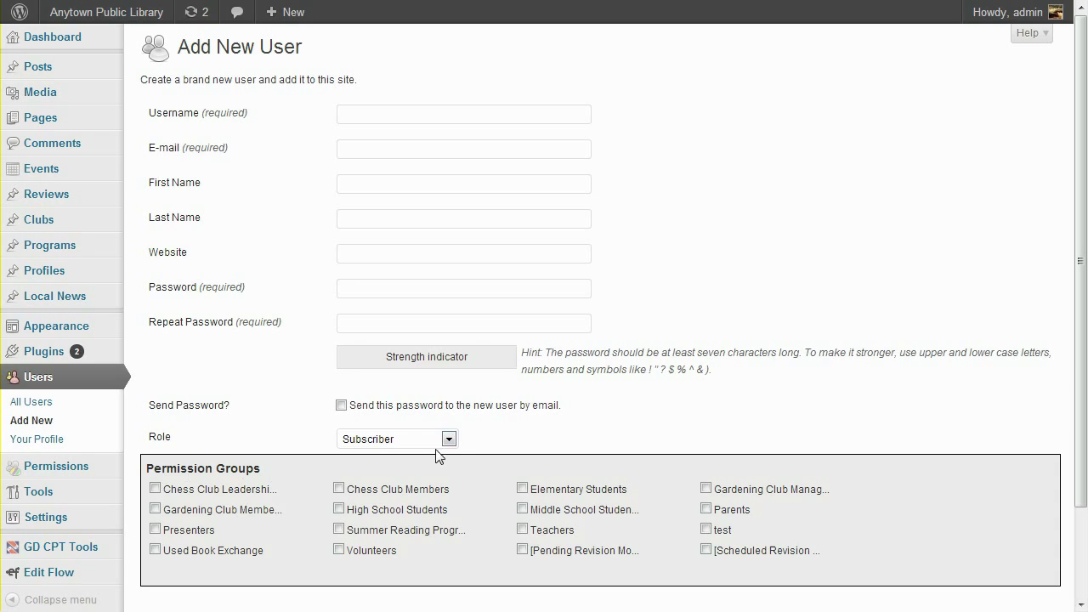
{"action": "left_click", "coordinate": [448, 439]}
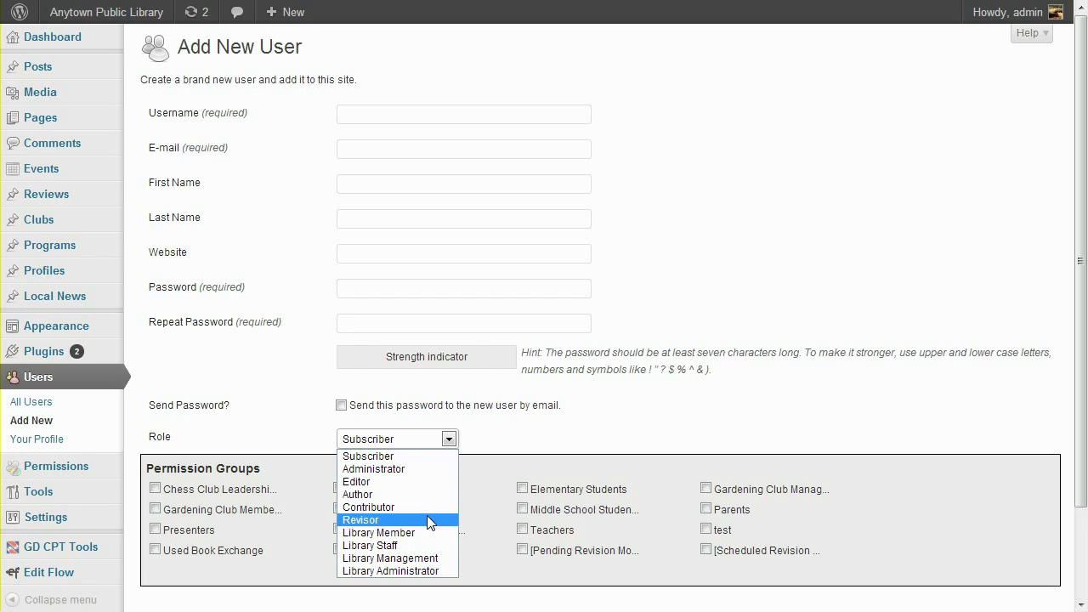
{"action": "mouse_move", "coordinate": [73, 467]}
{"action": "left_click", "coordinate": [143, 466]}
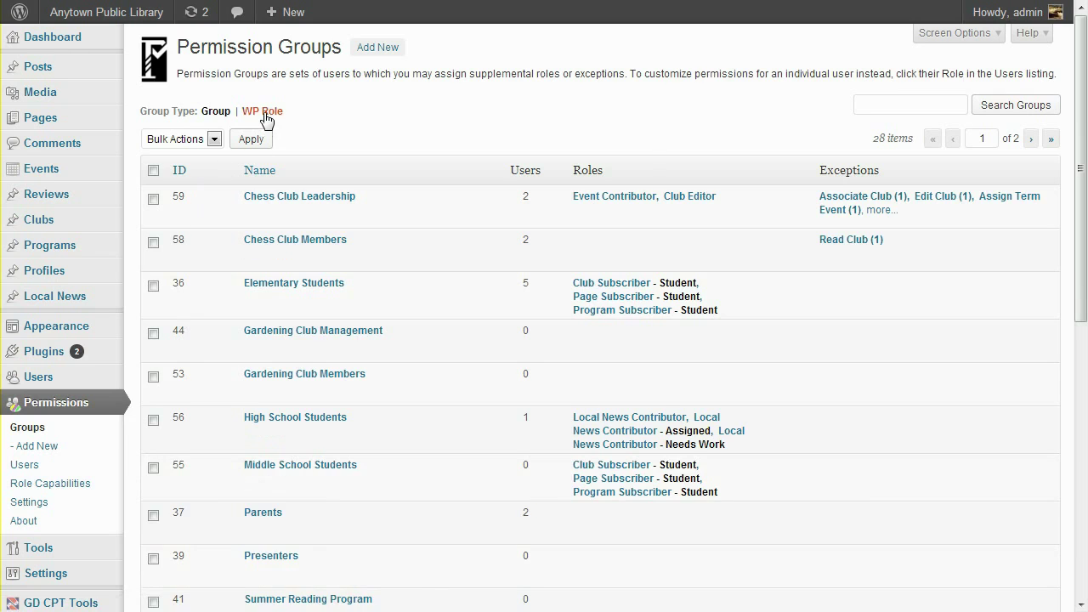
Open the WP Library Staff role group and pick Local News with the Revisor supplemental role.
{"action": "left_click", "coordinate": [264, 116]}
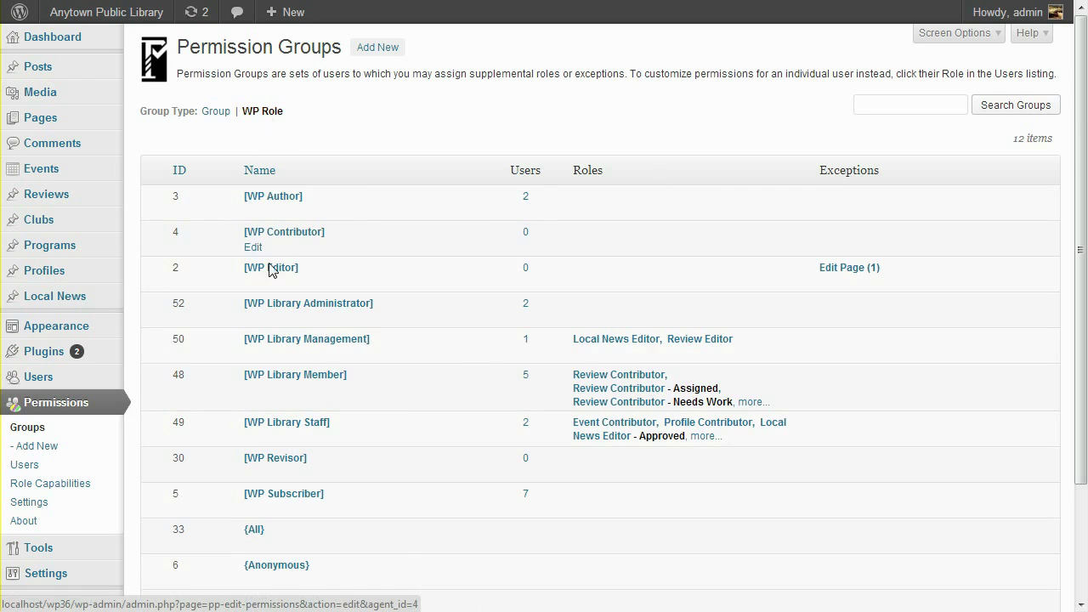
{"action": "left_click", "coordinate": [288, 425]}
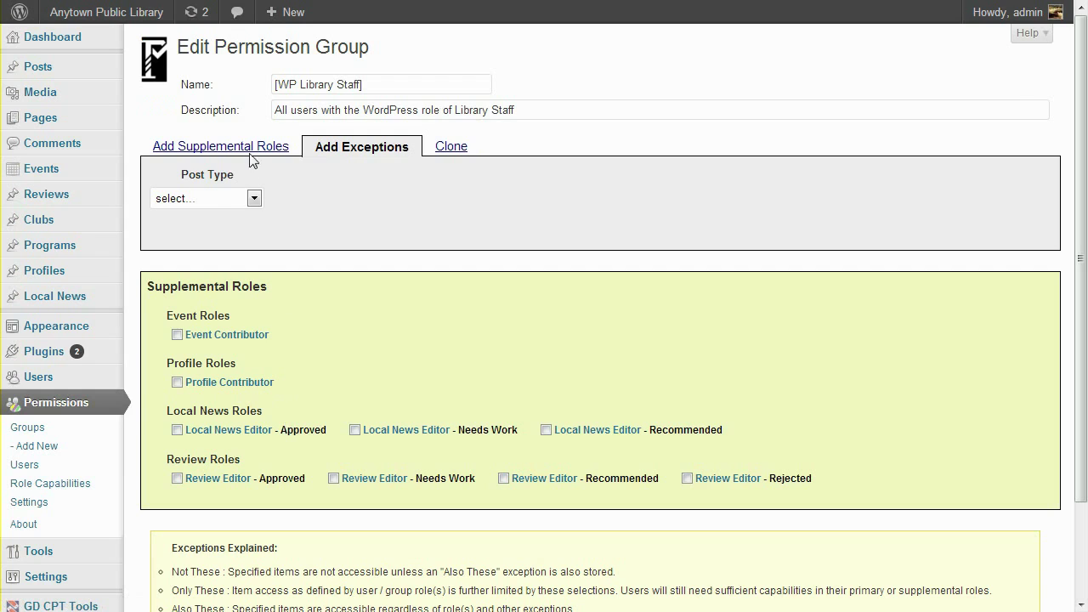
{"action": "left_click", "coordinate": [249, 152]}
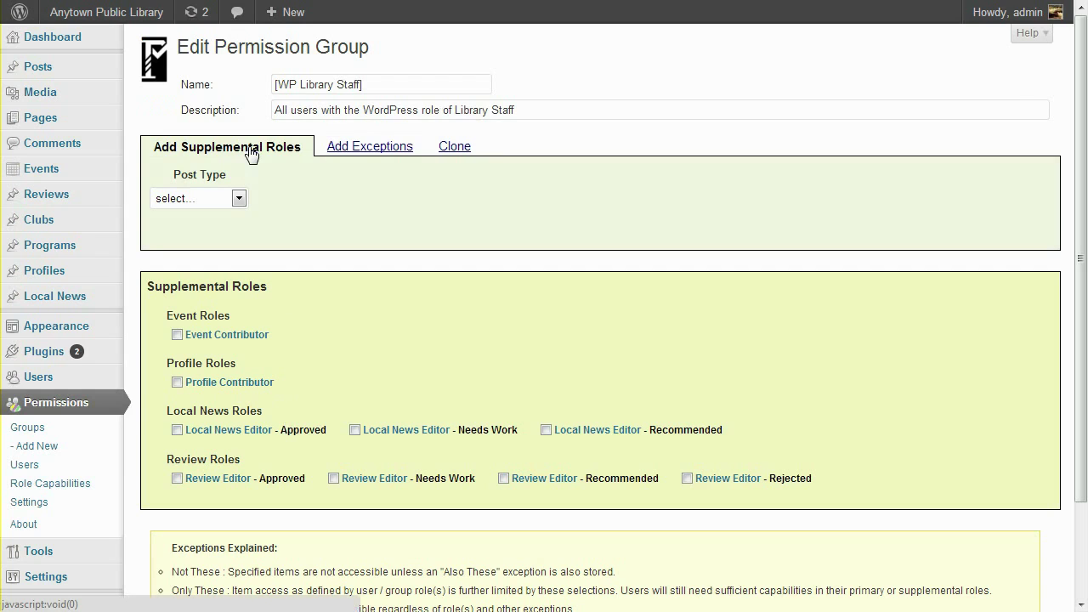
{"action": "left_click", "coordinate": [239, 198]}
{"action": "left_click", "coordinate": [208, 339]}
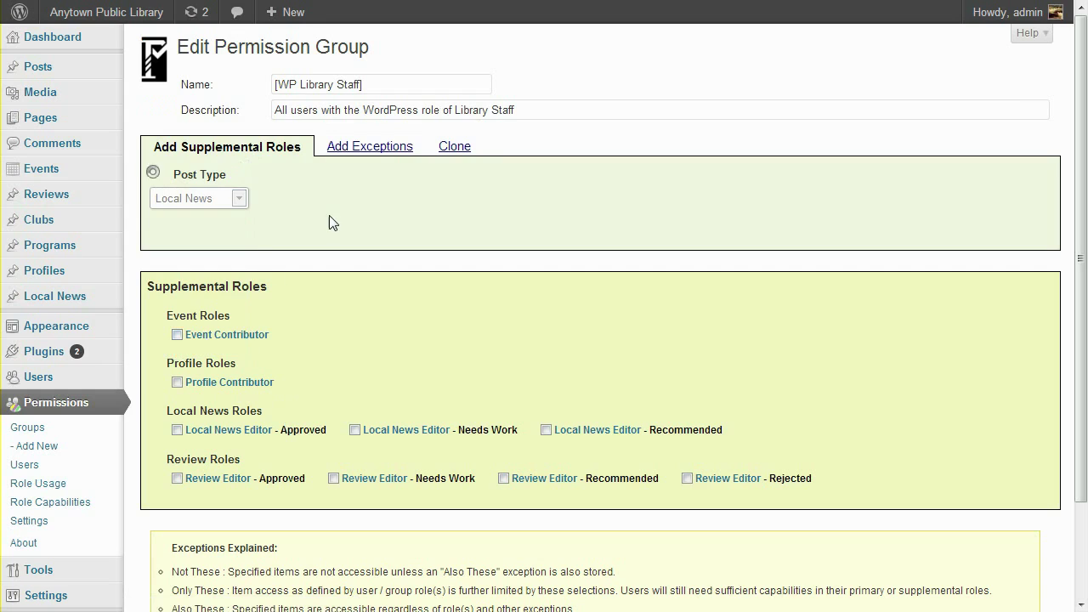
{"action": "left_click", "coordinate": [340, 201]}
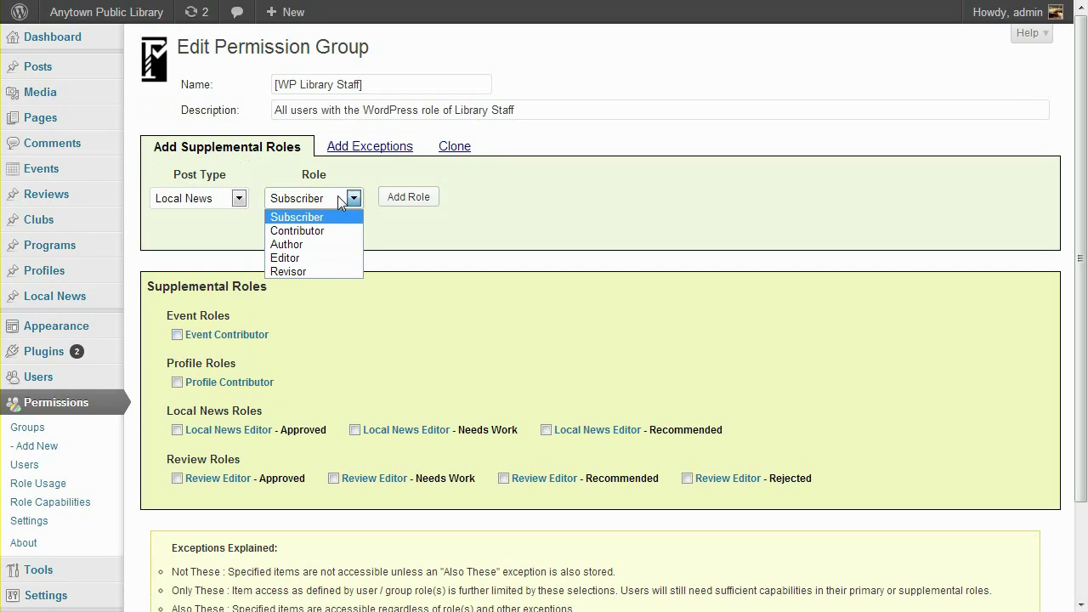
{"action": "left_click", "coordinate": [326, 270]}
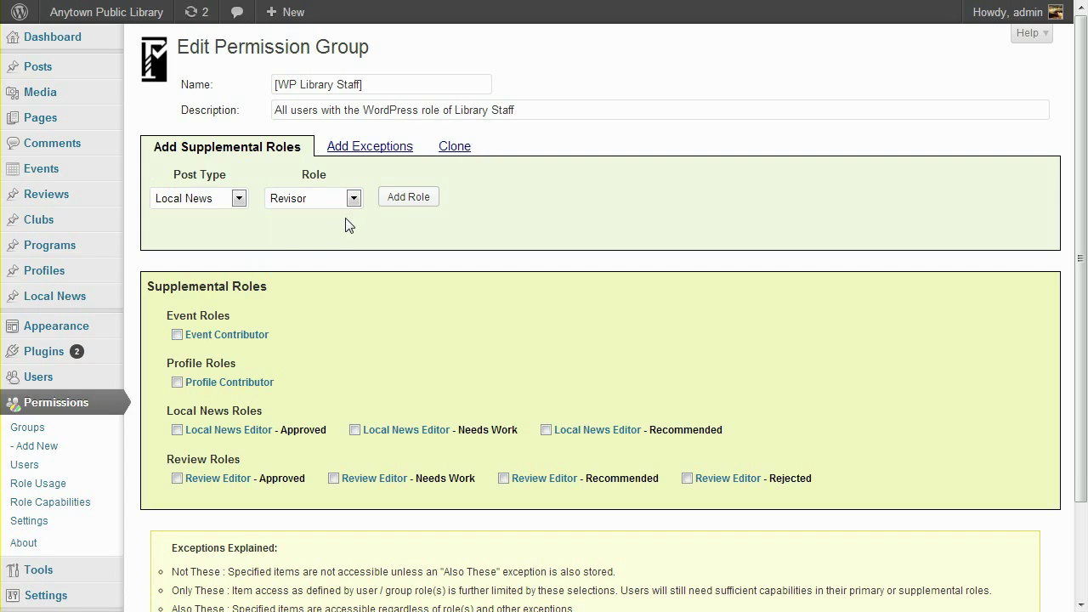
Add the Revisor role for Local News and save the group's roles.
{"action": "right_click", "coordinate": [53, 484]}
{"action": "left_click", "coordinate": [41, 487]}
{"action": "left_click", "coordinate": [418, 204]}
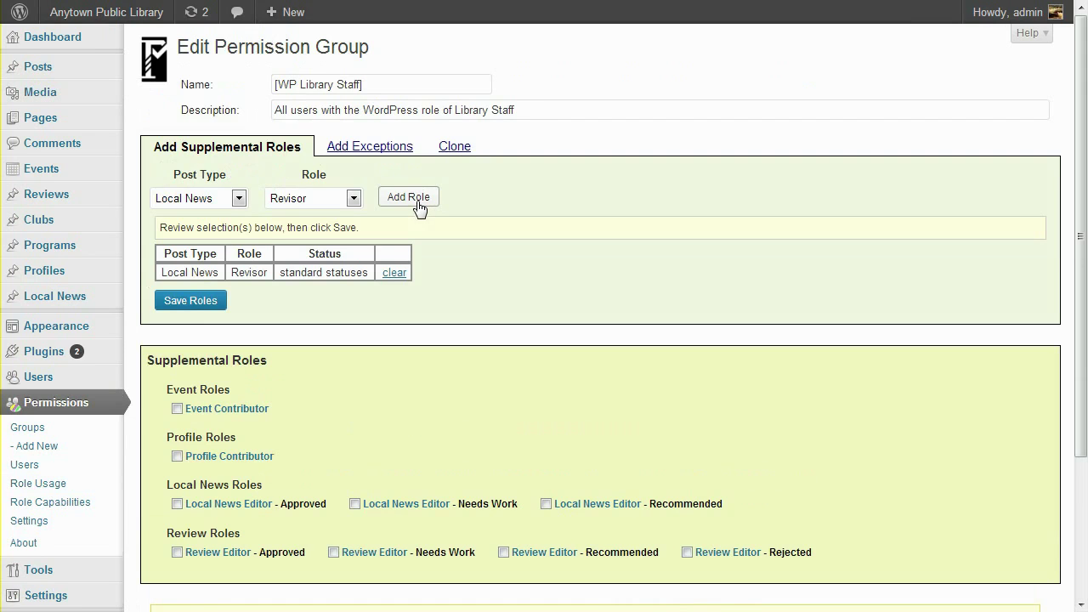
{"action": "left_click", "coordinate": [197, 302]}
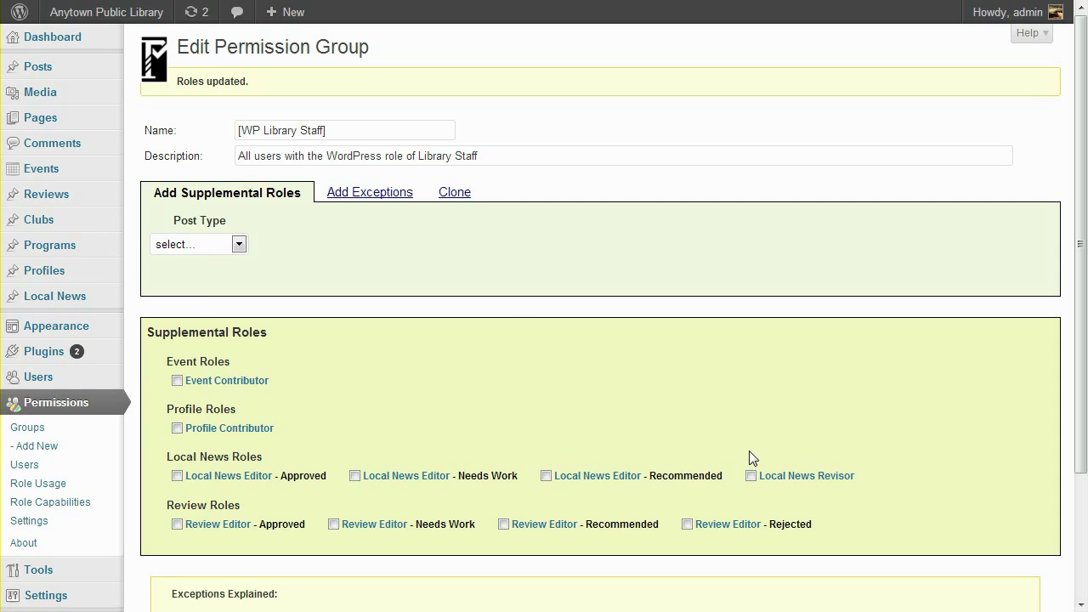
Set up a Local News Revise exception using 'Not these' based on News Categories.
{"action": "left_click", "coordinate": [350, 196]}
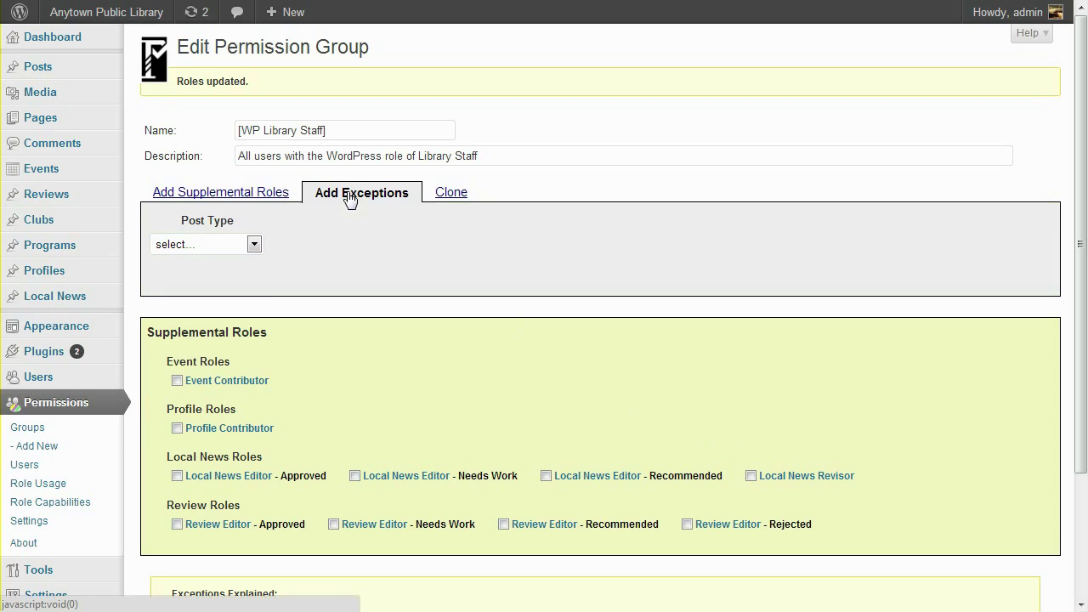
{"action": "left_click", "coordinate": [238, 245]}
{"action": "left_click", "coordinate": [236, 397]}
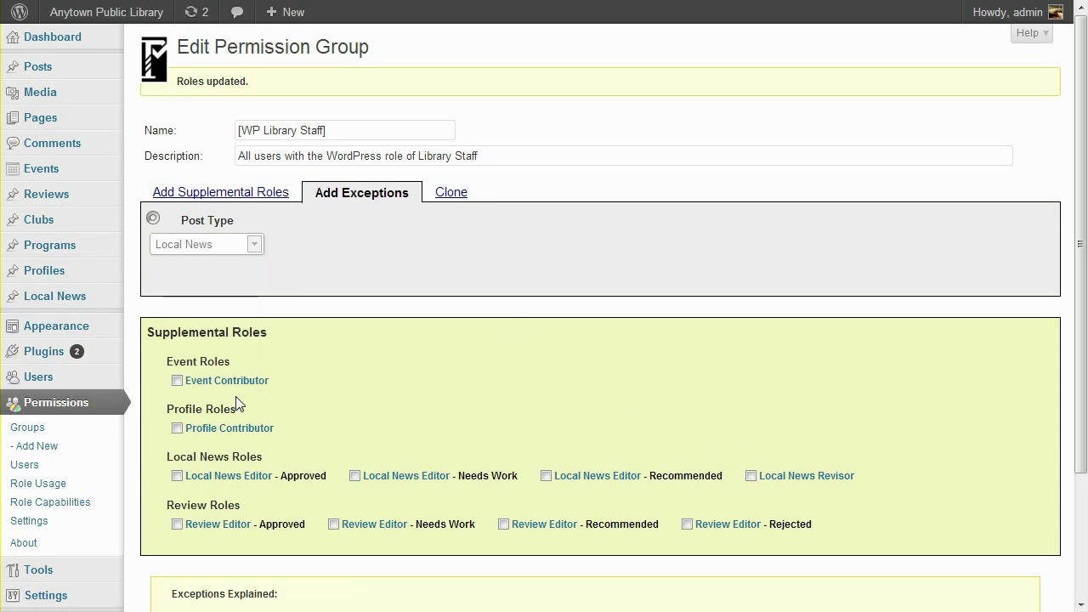
{"action": "left_click", "coordinate": [331, 245]}
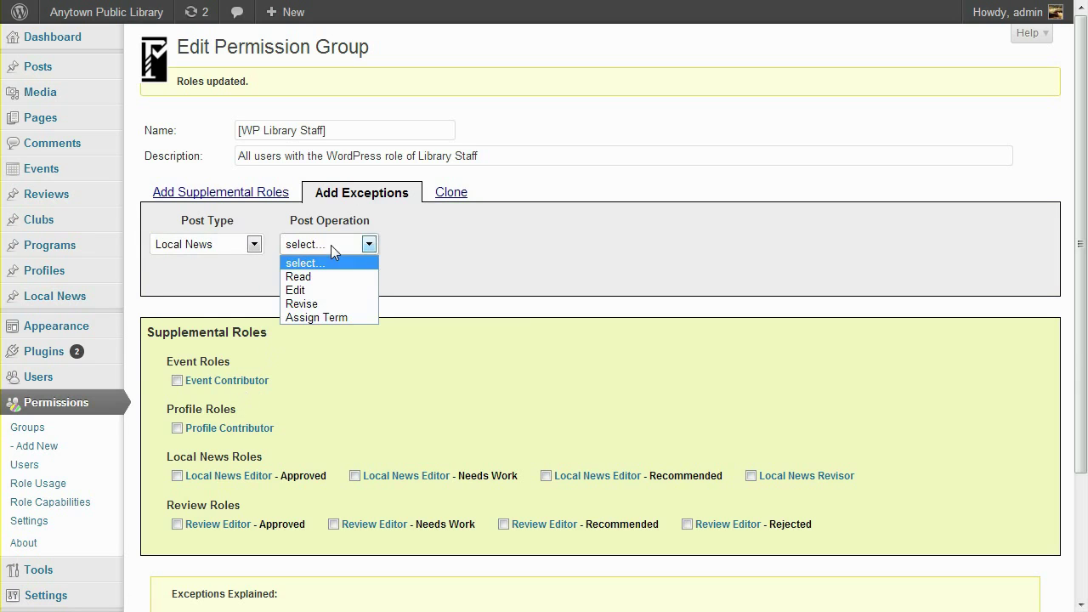
{"action": "left_click", "coordinate": [327, 303]}
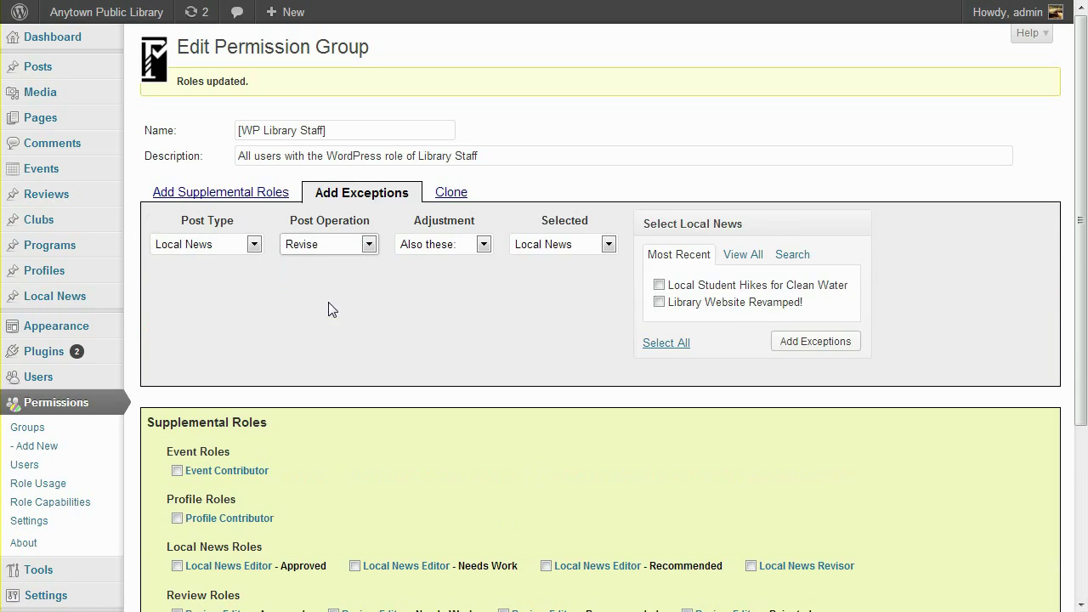
{"action": "left_click", "coordinate": [483, 244]}
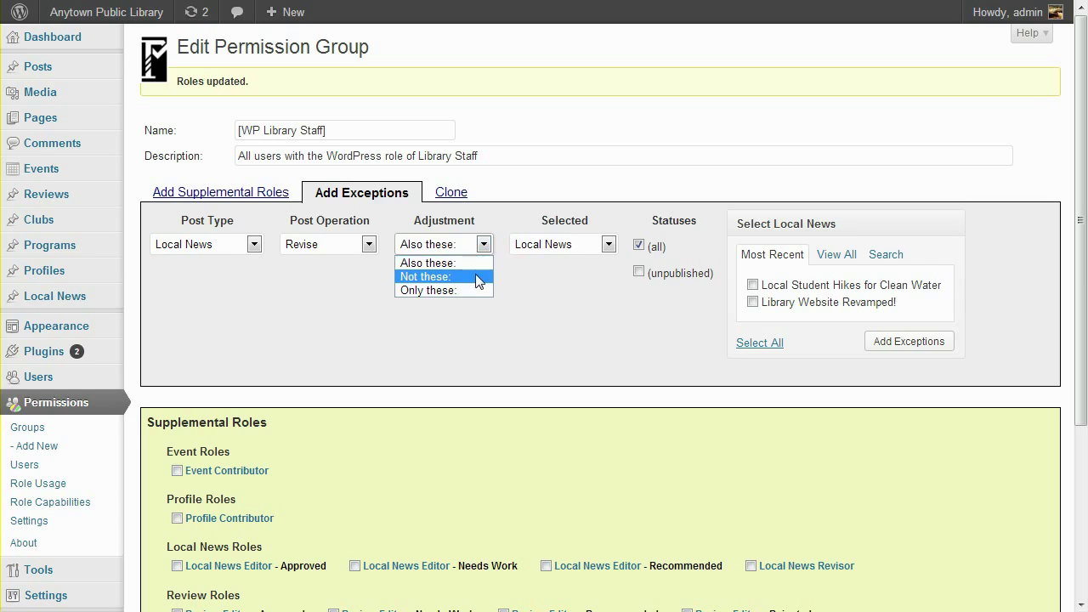
{"action": "left_click", "coordinate": [479, 282]}
{"action": "left_click", "coordinate": [608, 246]}
{"action": "left_click", "coordinate": [588, 278]}
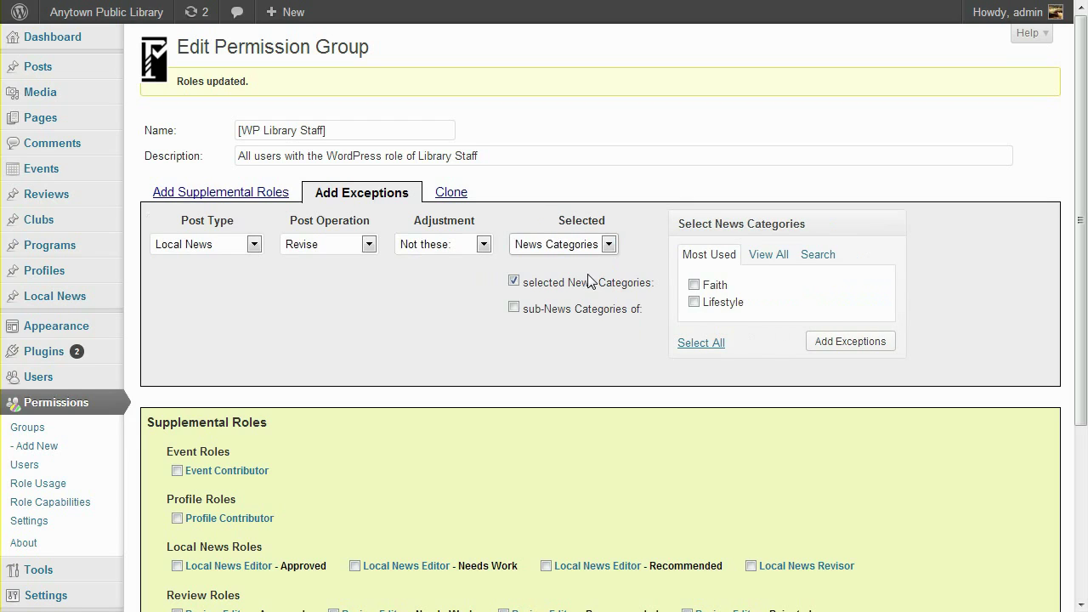
Check Lifestyle, Marketplace, Recreation and Weather categories and add them as exceptions.
{"action": "left_click", "coordinate": [761, 257]}
{"action": "left_click", "coordinate": [712, 372]}
{"action": "left_click", "coordinate": [713, 387]}
{"action": "left_click", "coordinate": [716, 404]}
{"action": "left_click", "coordinate": [720, 423]}
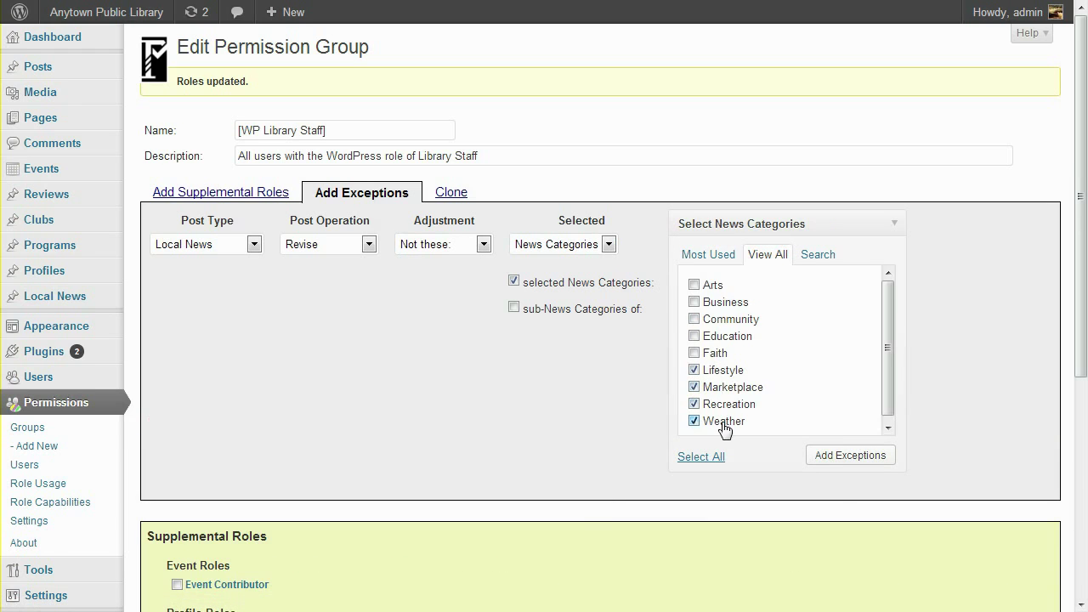
{"action": "left_click", "coordinate": [859, 460]}
{"action": "scroll", "coordinate": [857, 464], "scroll_direction": "down", "scroll_amount": 3}
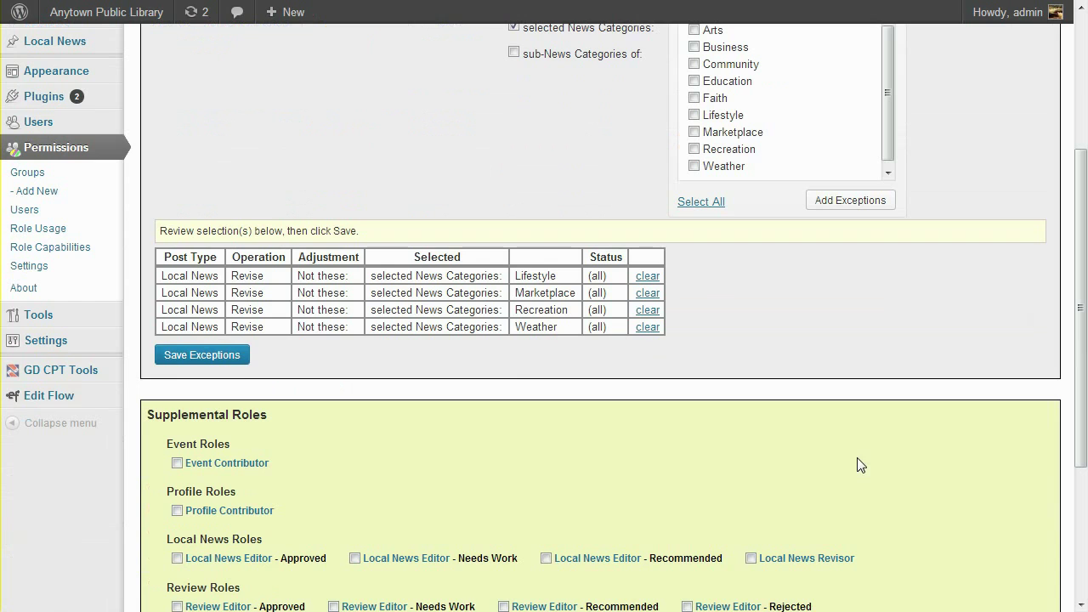
{"action": "left_click", "coordinate": [238, 355]}
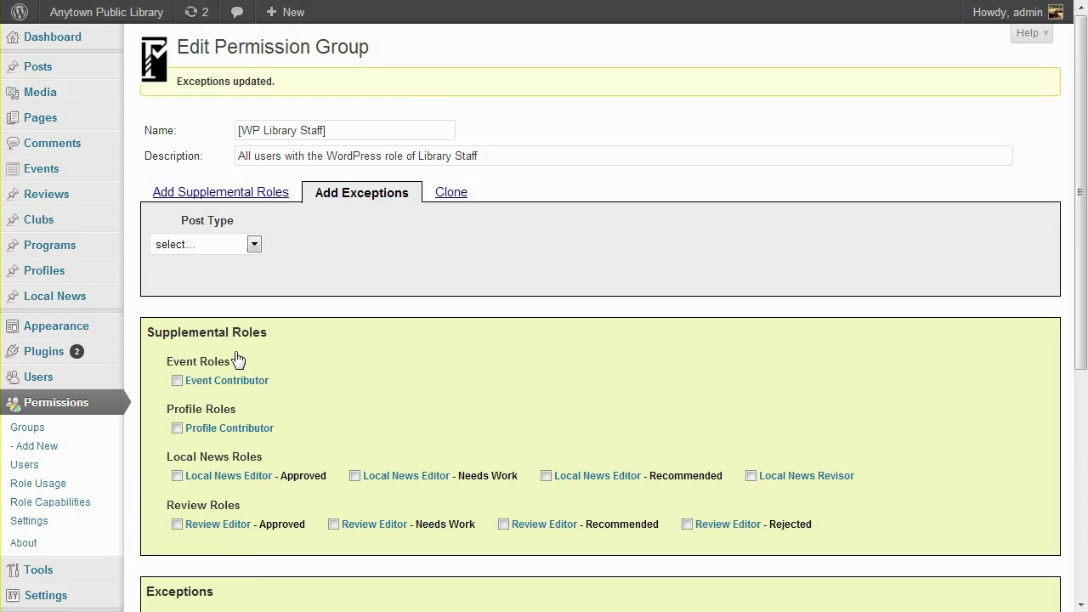
{"action": "scroll", "coordinate": [235, 357], "scroll_direction": "down", "scroll_amount": 2}
{"action": "scroll", "coordinate": [334, 484], "scroll_direction": "down", "scroll_amount": 5}
{"action": "mouse_move", "coordinate": [91, 266]}
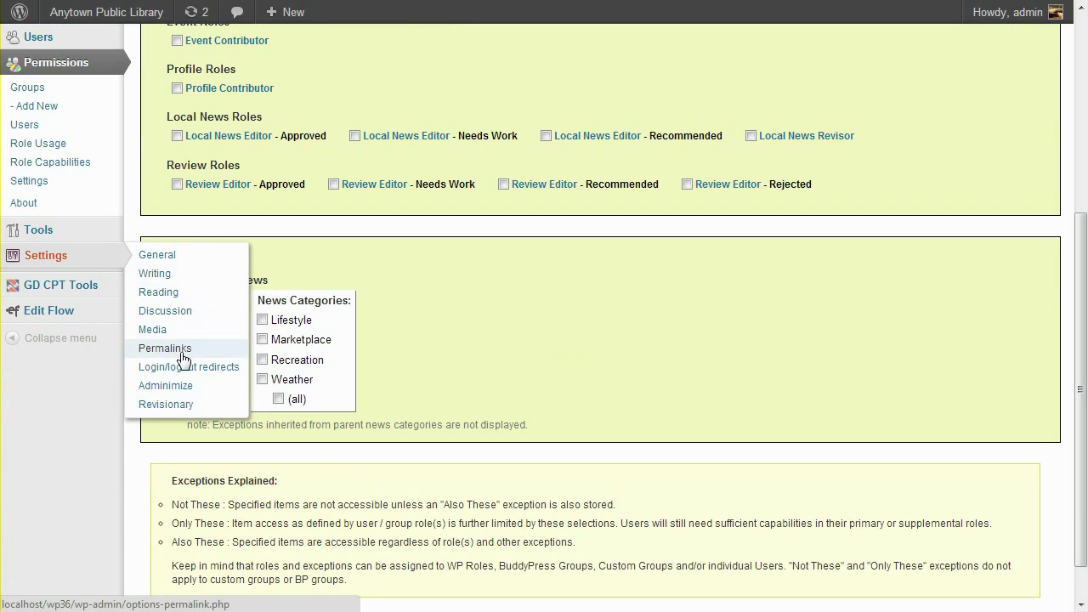
Open the Revisionary settings and scroll to the pending revision email notification recipients link.
{"action": "left_click", "coordinate": [174, 406]}
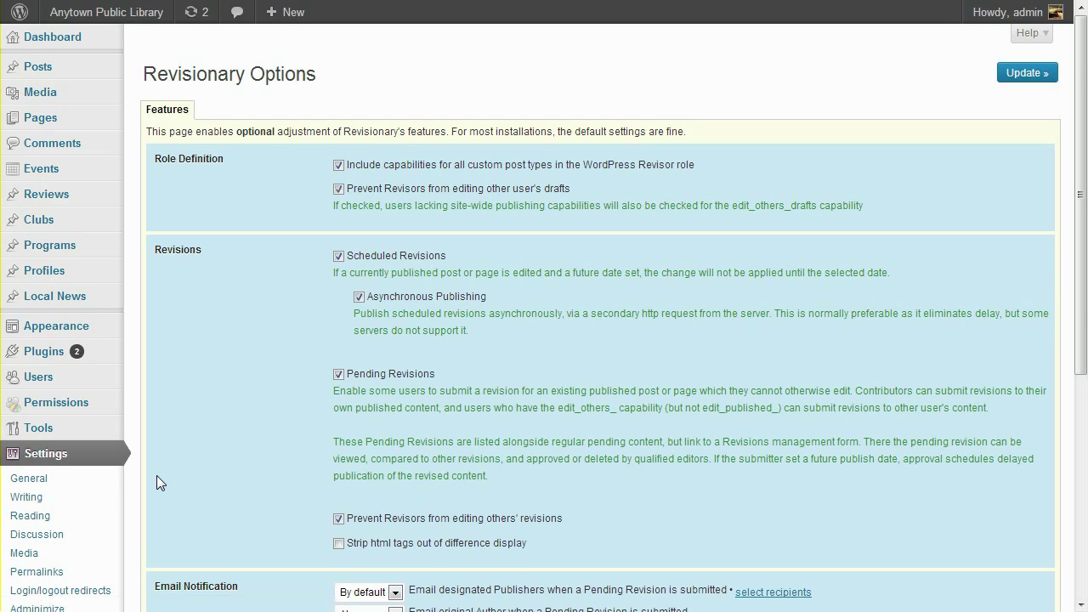
{"action": "scroll", "coordinate": [156, 476], "scroll_direction": "down", "scroll_amount": 3}
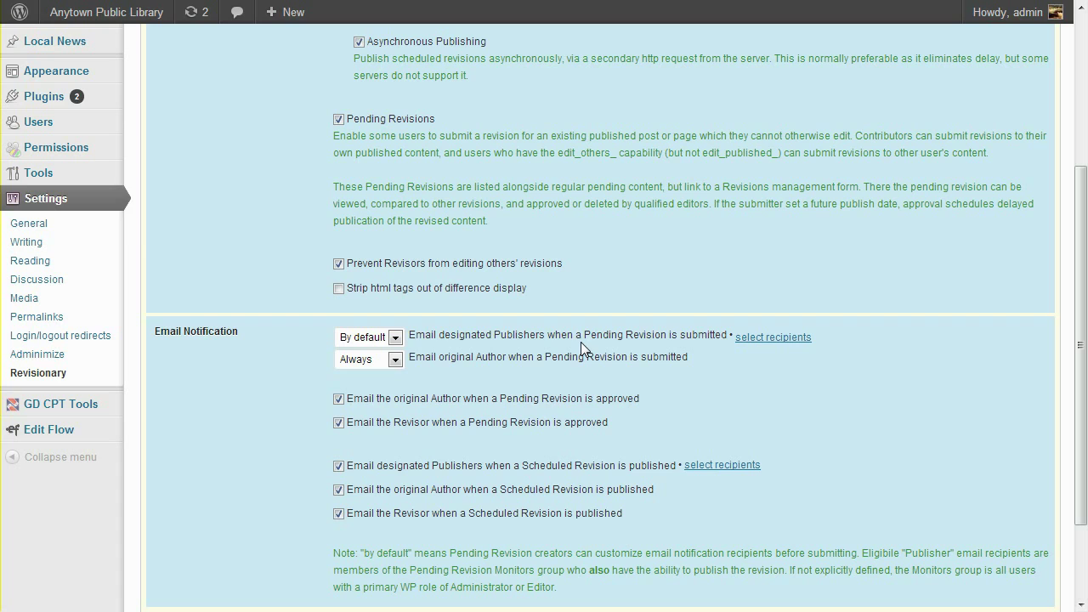
{"action": "right_click", "coordinate": [781, 340]}
Open the Pending Revision Monitors group, list all users, and add three to Current Selections.
{"action": "key", "text": "Escape"}
{"action": "left_click", "coordinate": [791, 343]}
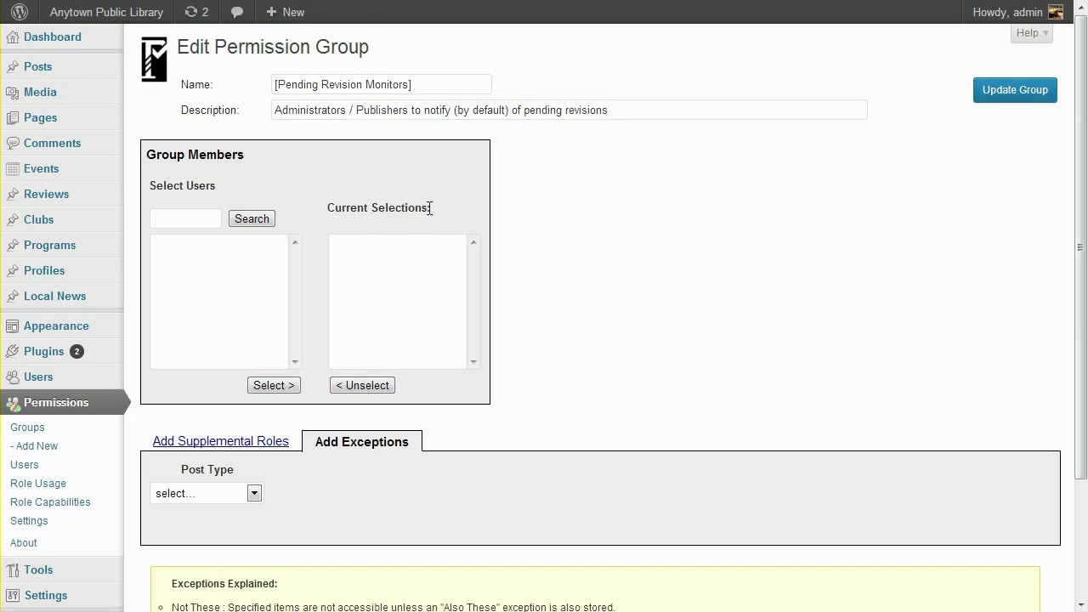
{"action": "left_click", "coordinate": [256, 217]}
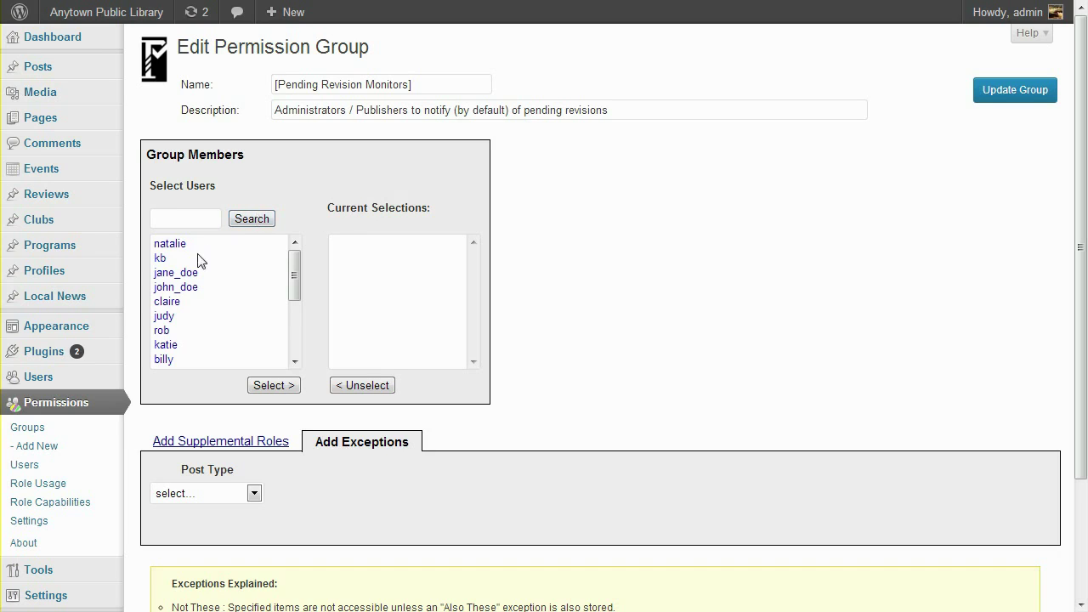
{"action": "double_click", "coordinate": [167, 302]}
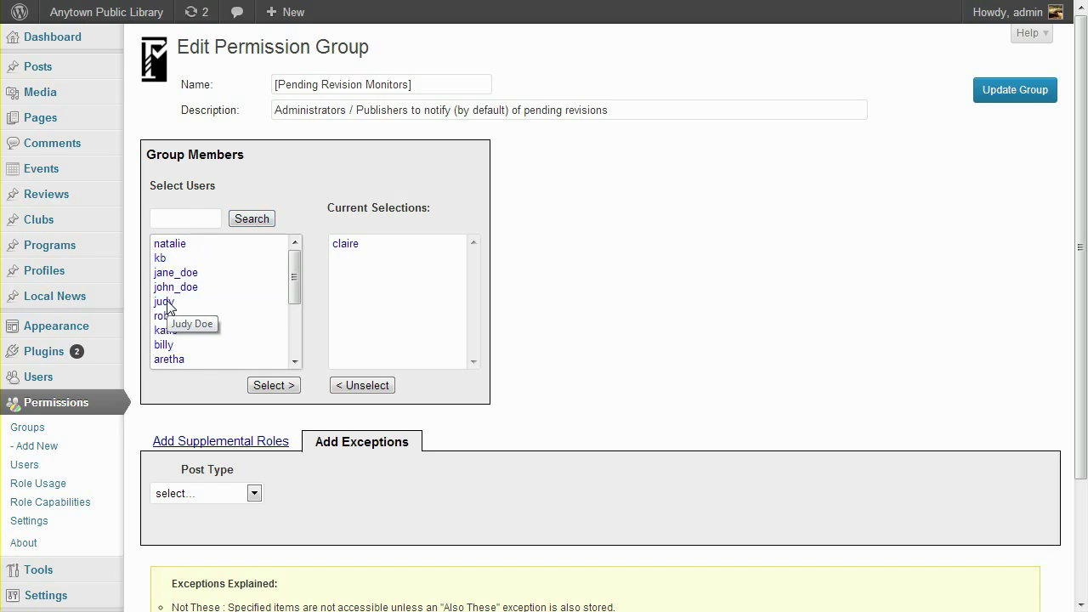
{"action": "double_click", "coordinate": [169, 360]}
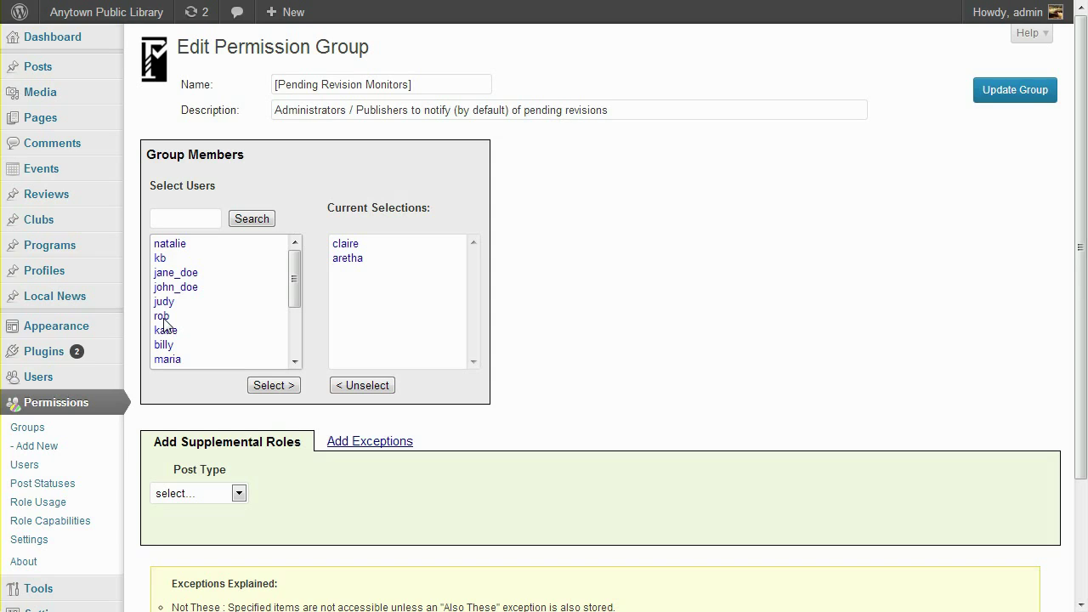
{"action": "double_click", "coordinate": [161, 316]}
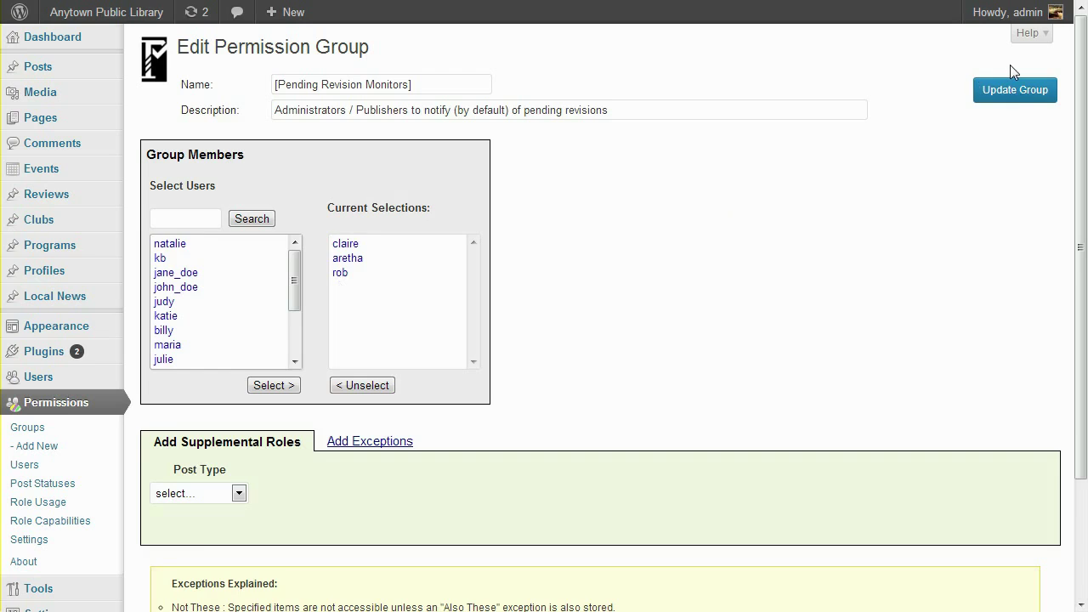
Save the Pending Revision Monitors group with its three new members.
{"action": "left_click", "coordinate": [1013, 91]}
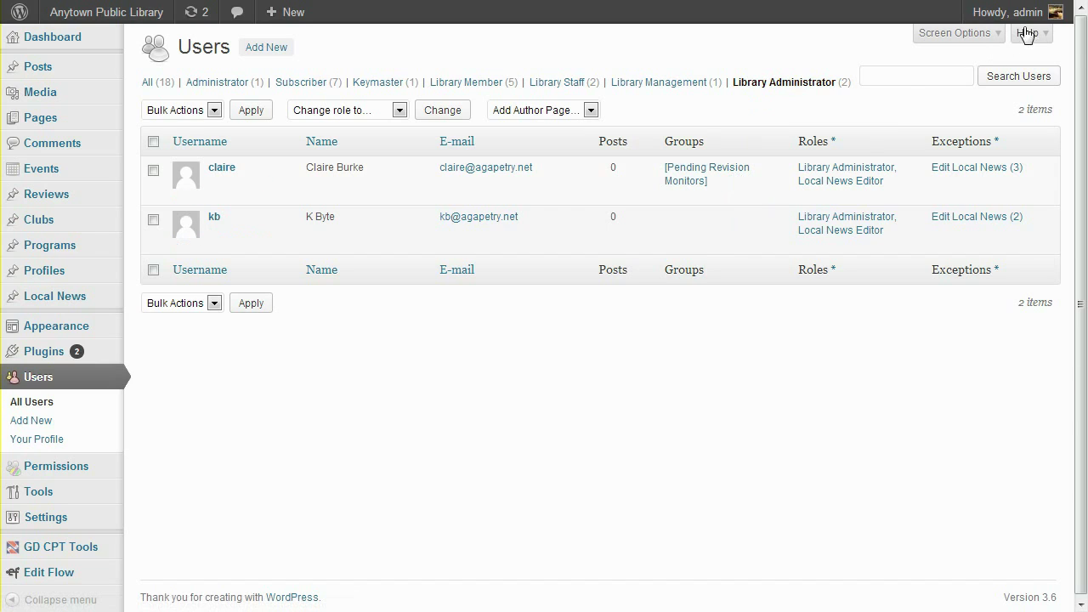
Log out of the administrator account and sign back in as the contributor.
{"action": "mouse_move", "coordinate": [1020, 12]}
{"action": "left_click", "coordinate": [968, 98]}
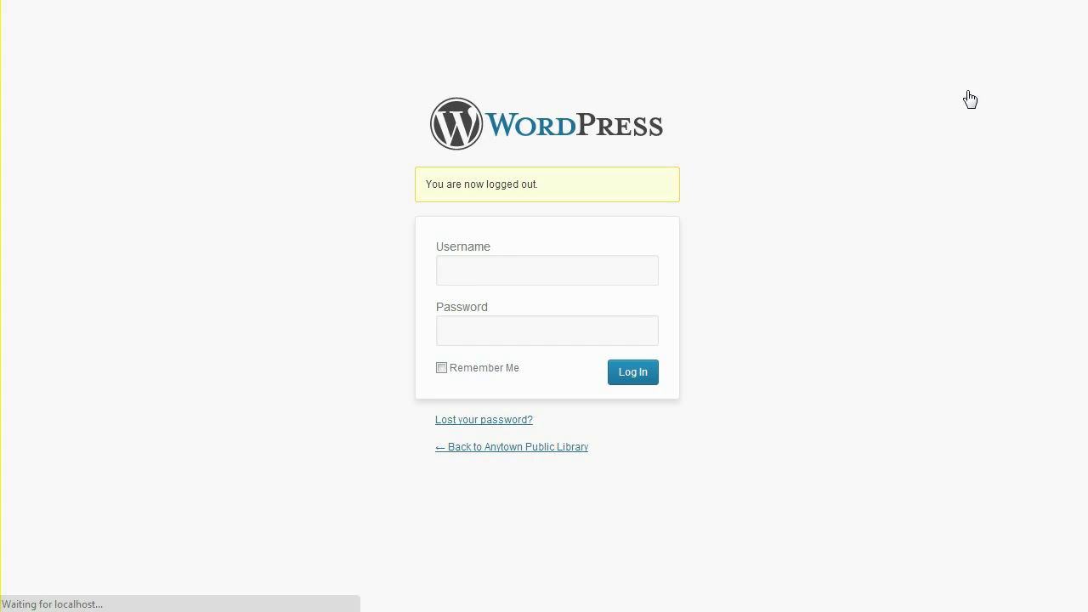
{"action": "left_click", "coordinate": [597, 269]}
{"action": "type", "text": "tyce"}
{"action": "key", "text": "Tab"}
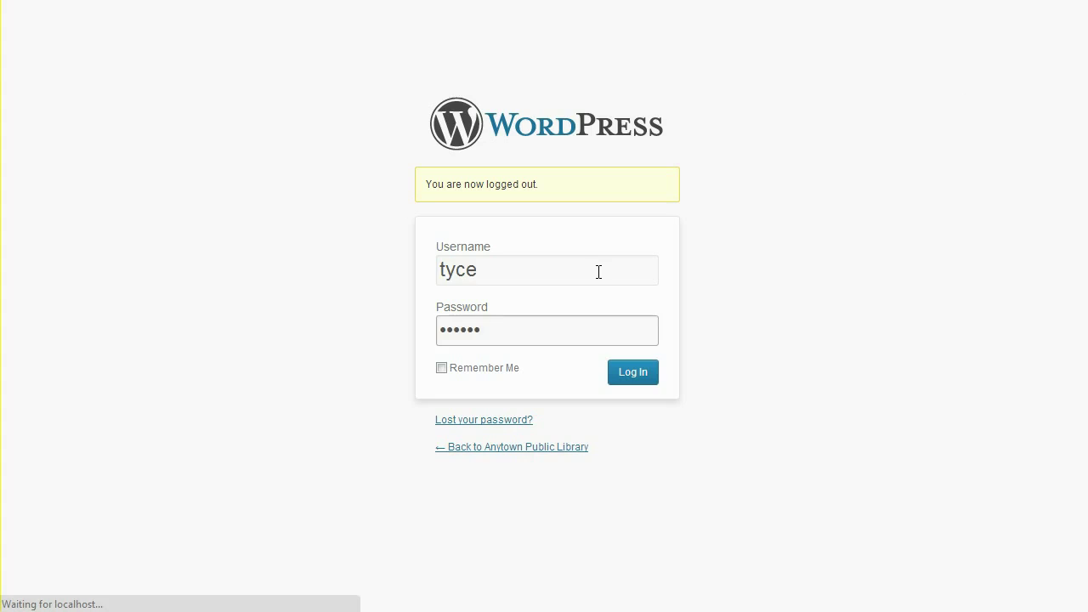
{"action": "key", "text": "Return"}
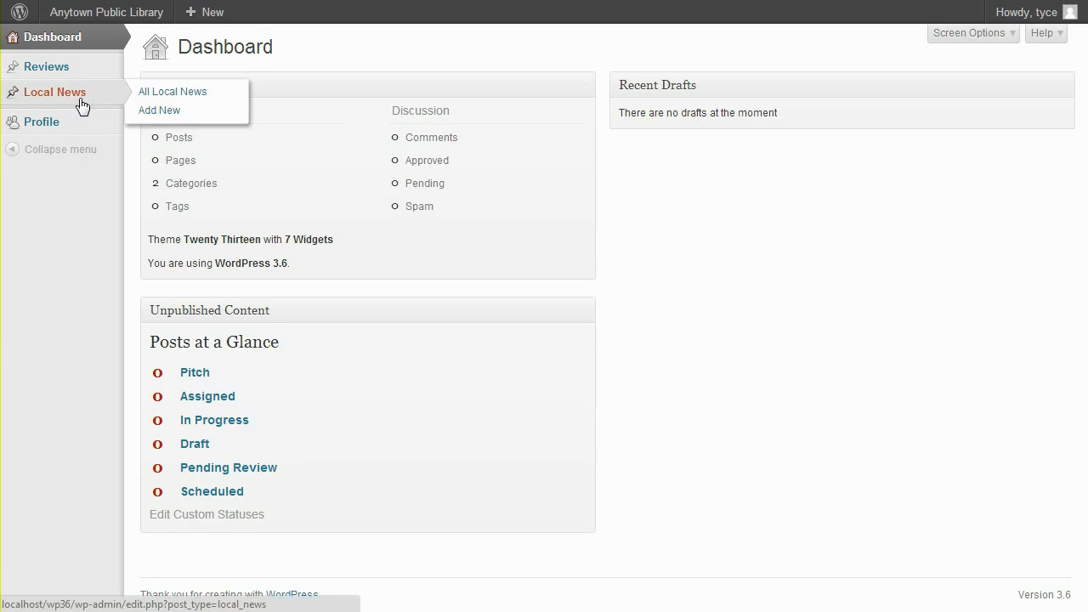
Open 'Local Student Hikes for Clean Water' from Local News and scroll to Publishers to Notify.
{"action": "left_click", "coordinate": [76, 97]}
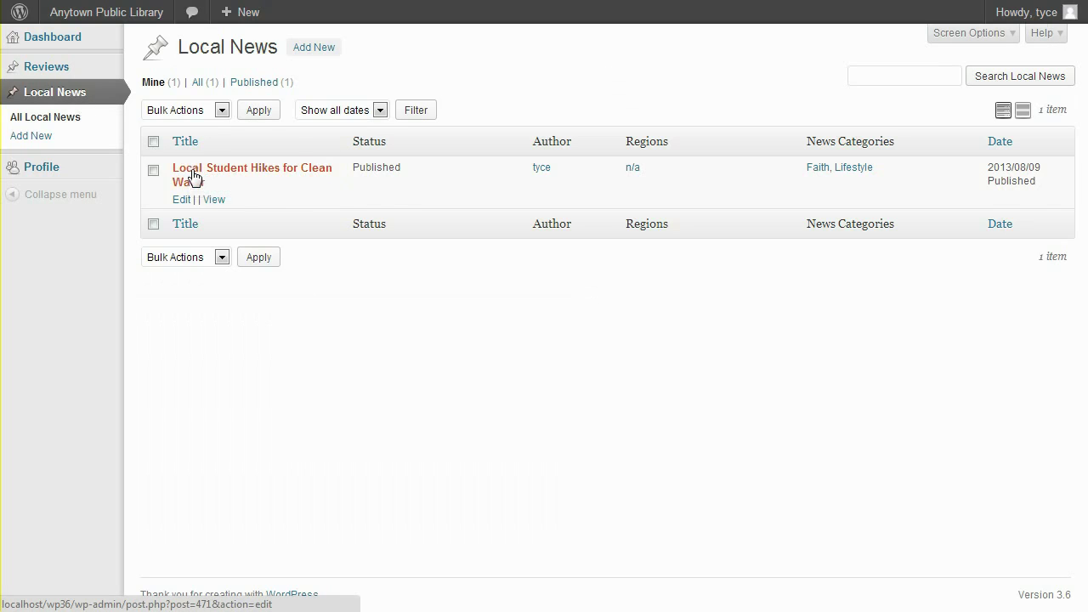
{"action": "left_click", "coordinate": [194, 180]}
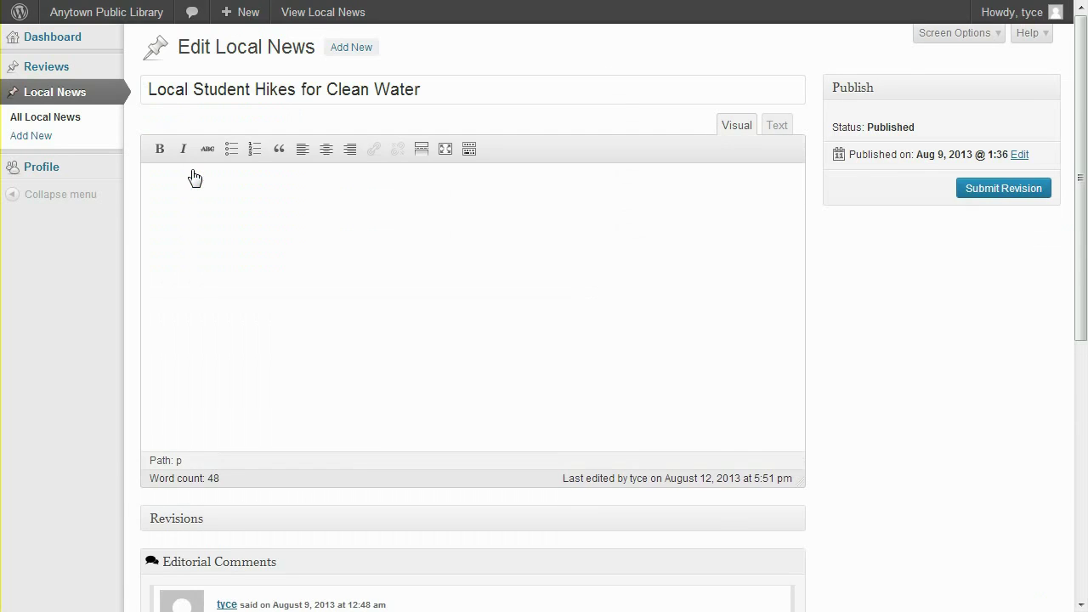
{"action": "scroll", "coordinate": [195, 177], "scroll_direction": "down", "scroll_amount": 4}
{"action": "scroll", "coordinate": [194, 173], "scroll_direction": "down", "scroll_amount": 2}
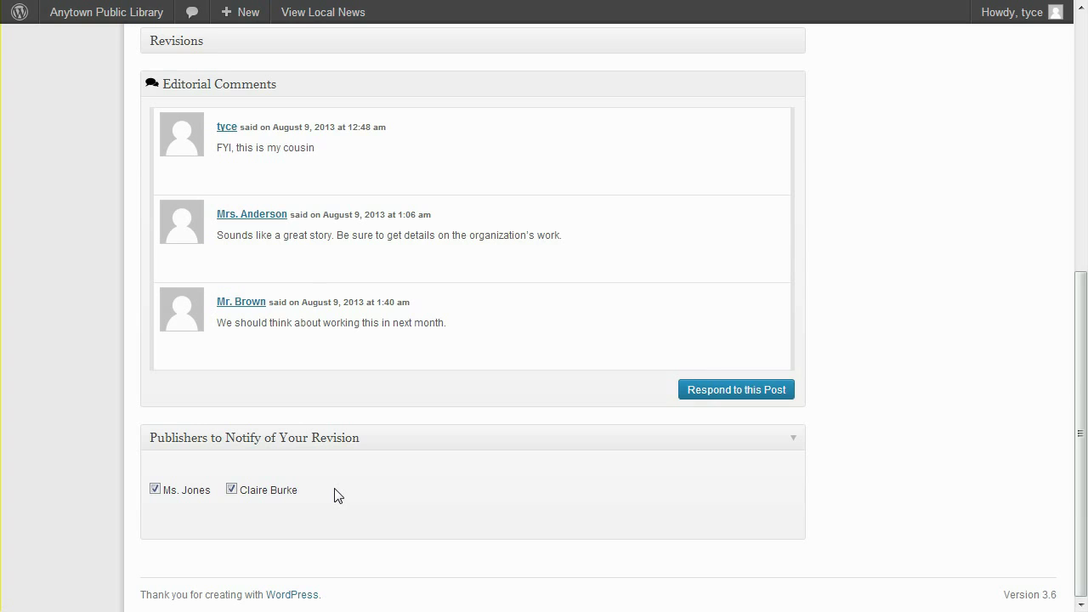
Retype the student's surname, capitalise 'Midwest', and submit the edits as a revision.
{"action": "scroll", "coordinate": [335, 497], "scroll_direction": "up", "scroll_amount": 5}
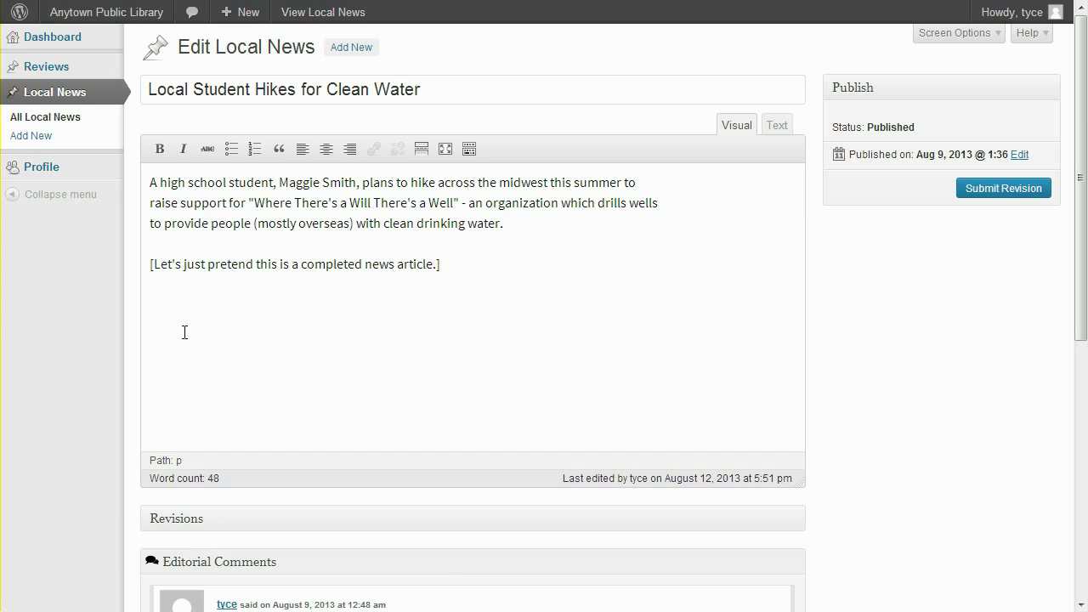
{"action": "double_click", "coordinate": [337, 184]}
{"action": "type", "text": "Jones"}
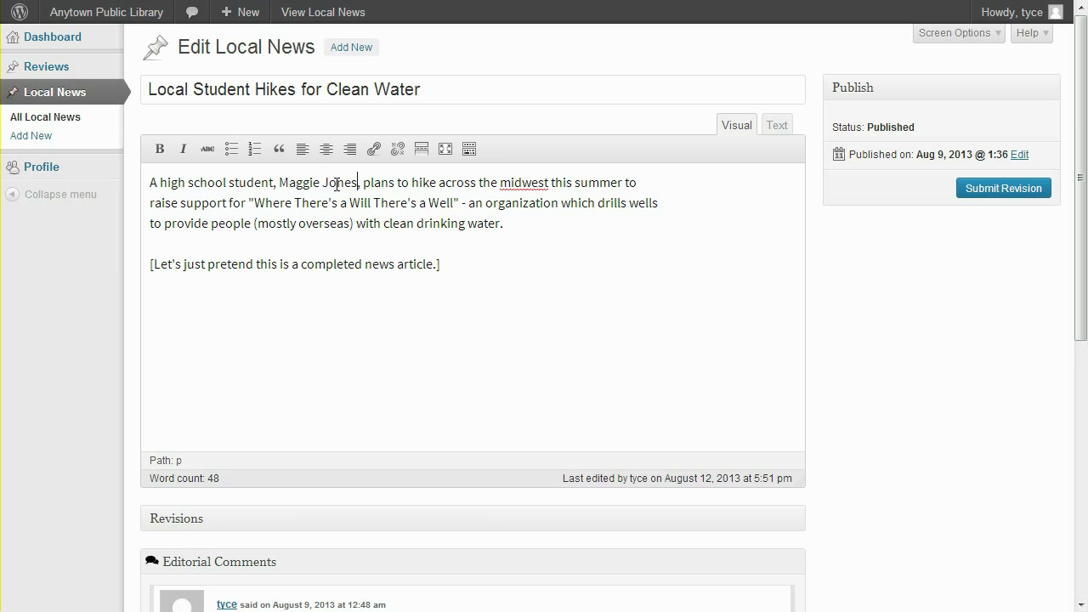
{"action": "left_click", "coordinate": [509, 183]}
{"action": "key", "text": "BackSpace"}
{"action": "type", "text": "M"}
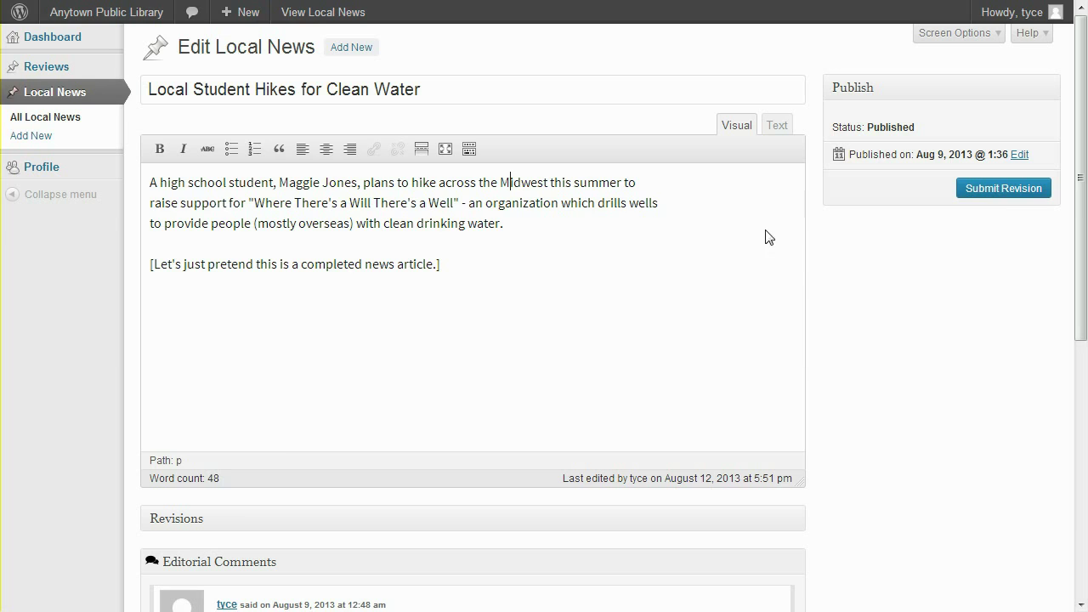
{"action": "left_click", "coordinate": [996, 191]}
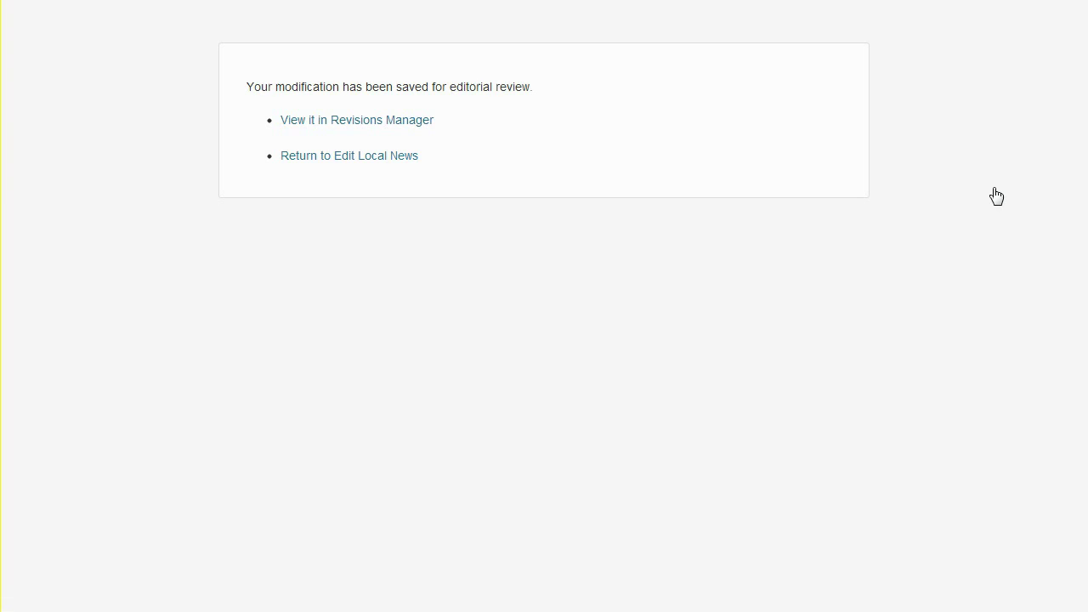
Return to the Local News list from the revision confirmation notice.
{"action": "left_click", "coordinate": [402, 164]}
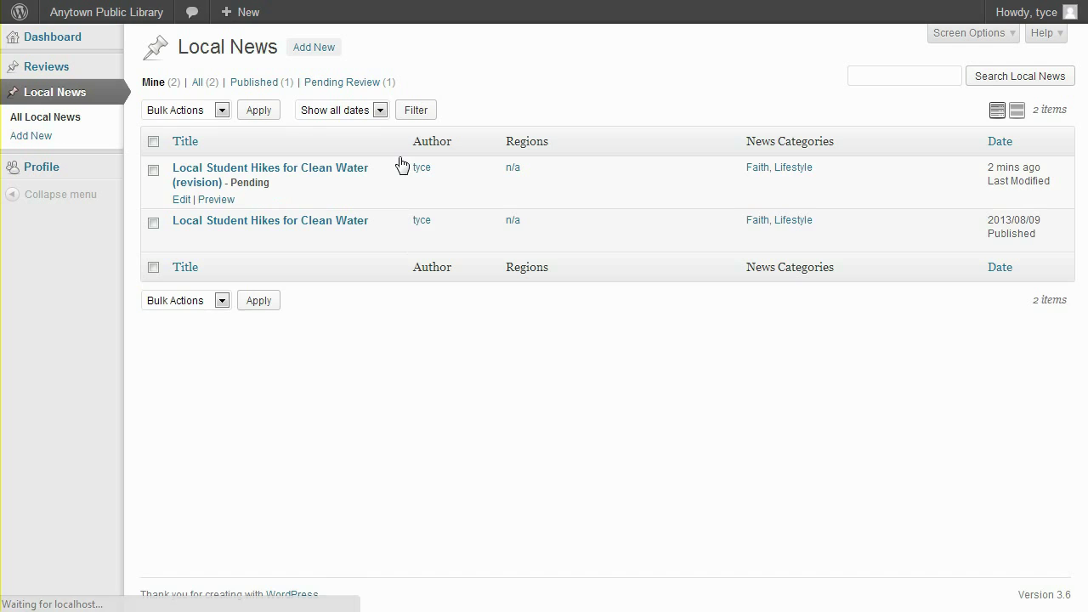